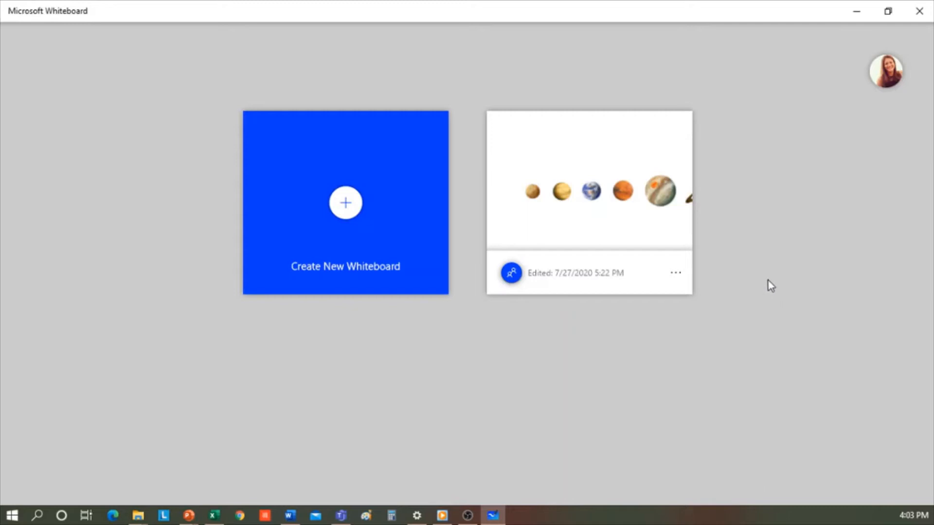
Check the signed-in account, then create a new blank whiteboard and glance at the Insert options.
click(886, 81)
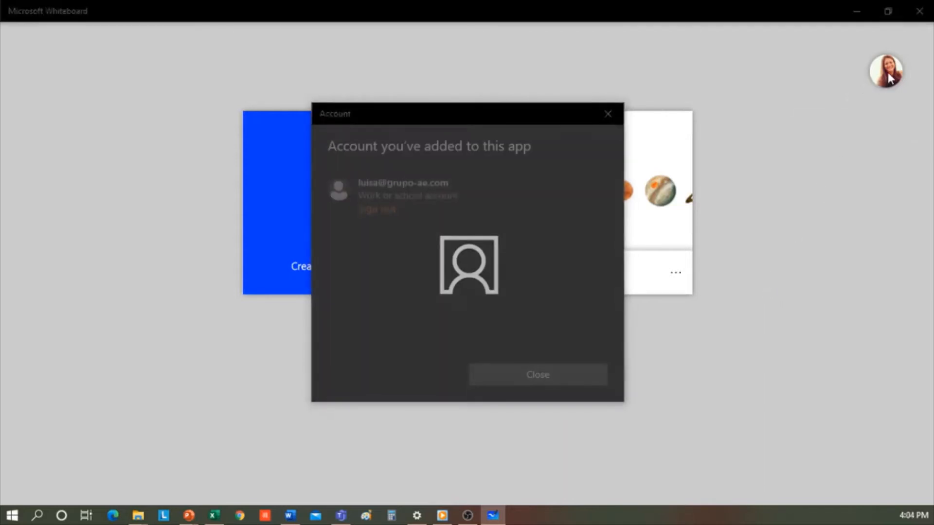
click(608, 114)
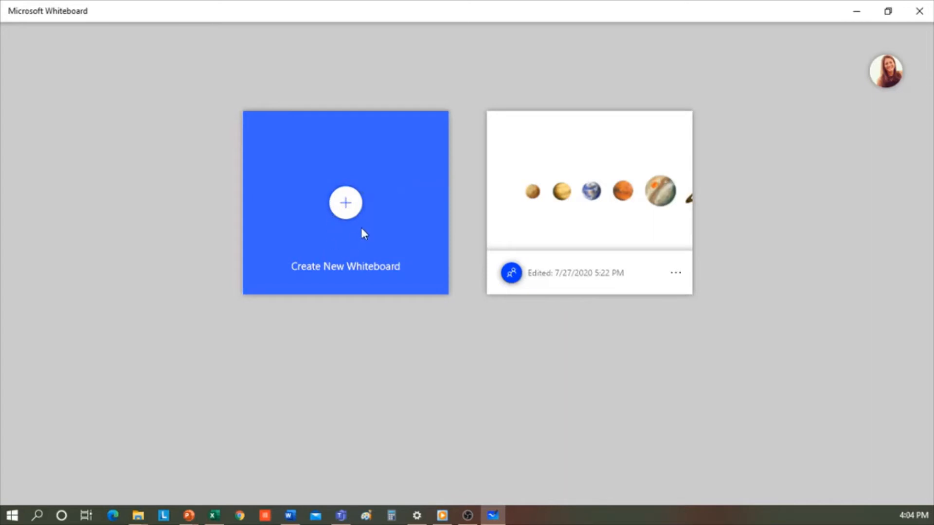
click(347, 205)
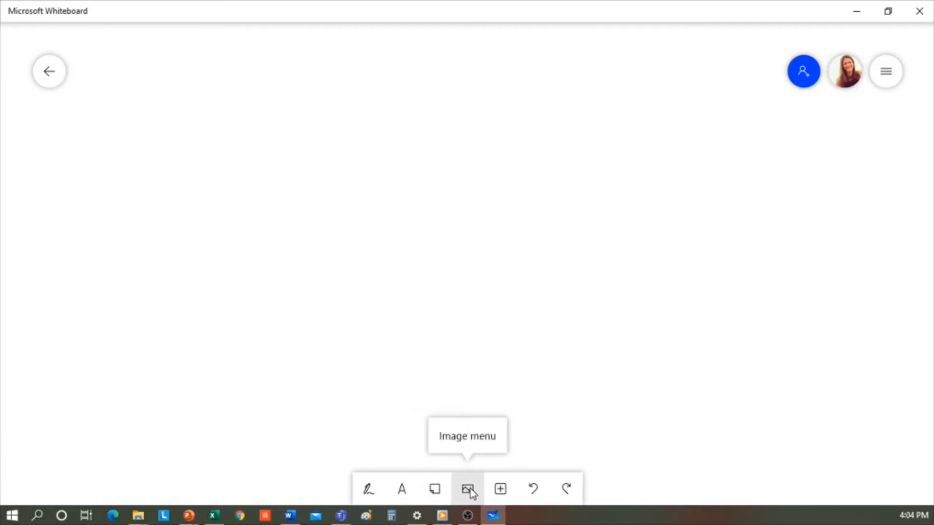
click(502, 490)
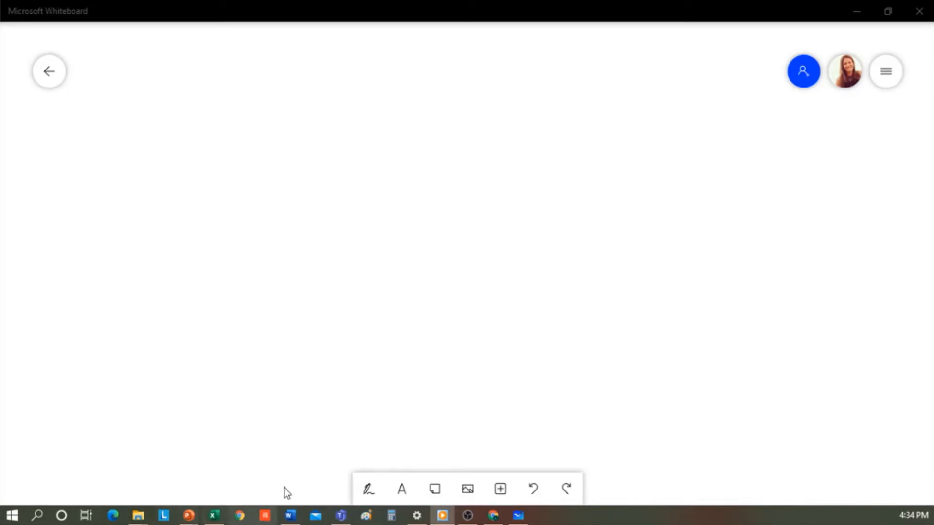
Draw a red horizontal line with short crossing strokes in the upper left.
click(375, 488)
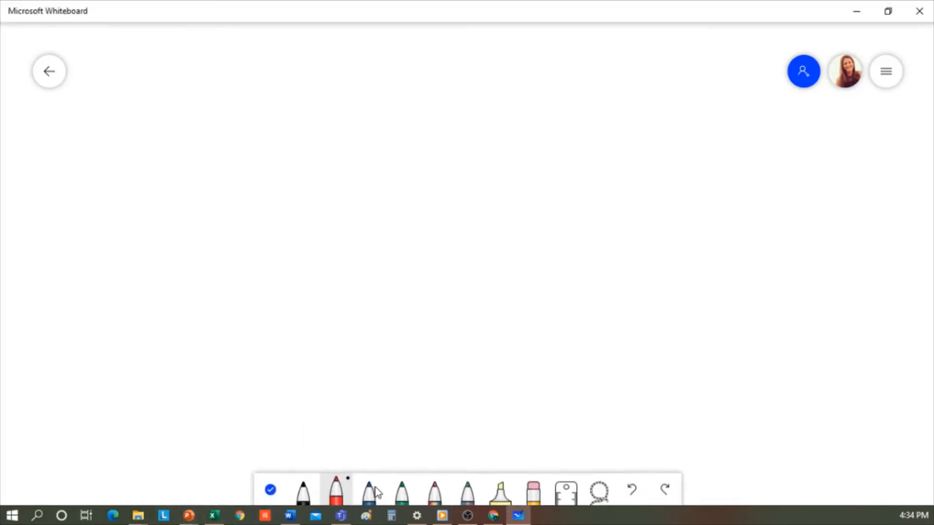
drag(176, 141, 339, 141)
drag(274, 180, 321, 211)
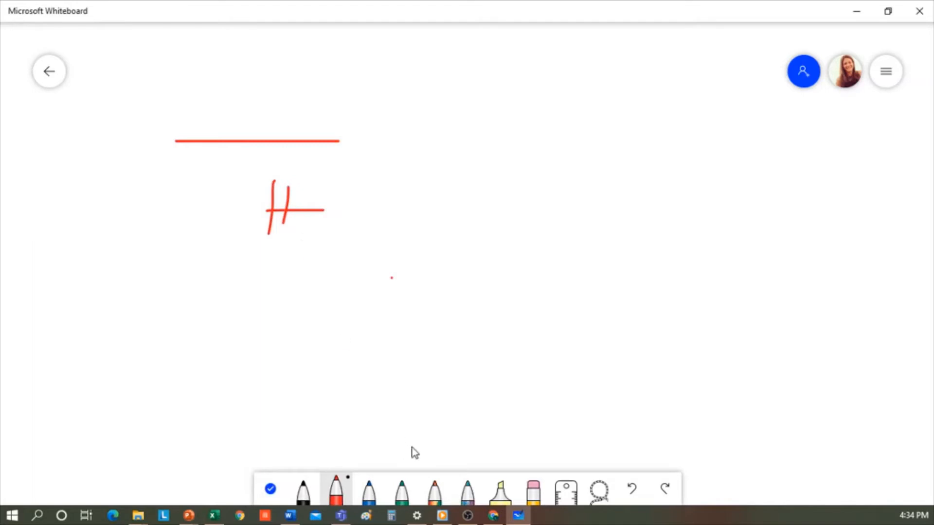
Use the ruler at 45° to draw two parallel red diagonal lines.
click(566, 489)
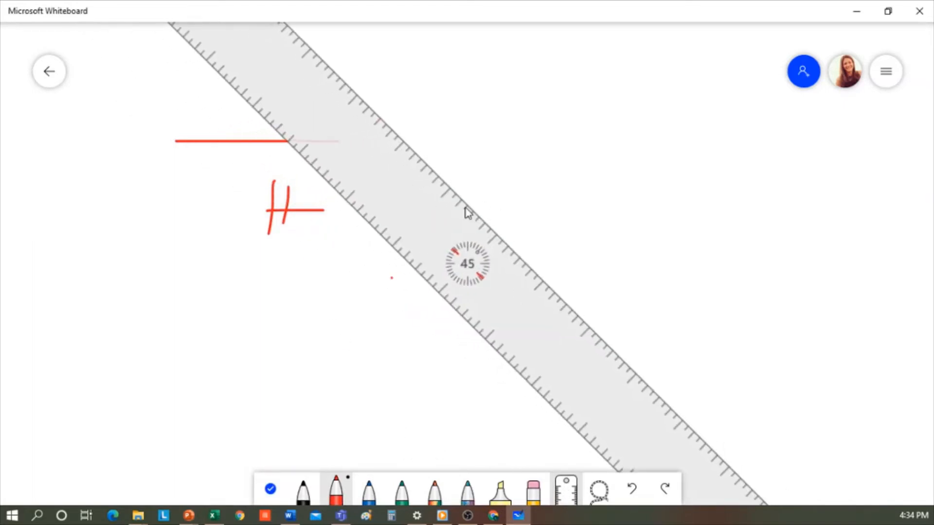
drag(466, 207, 624, 336)
drag(537, 349, 503, 352)
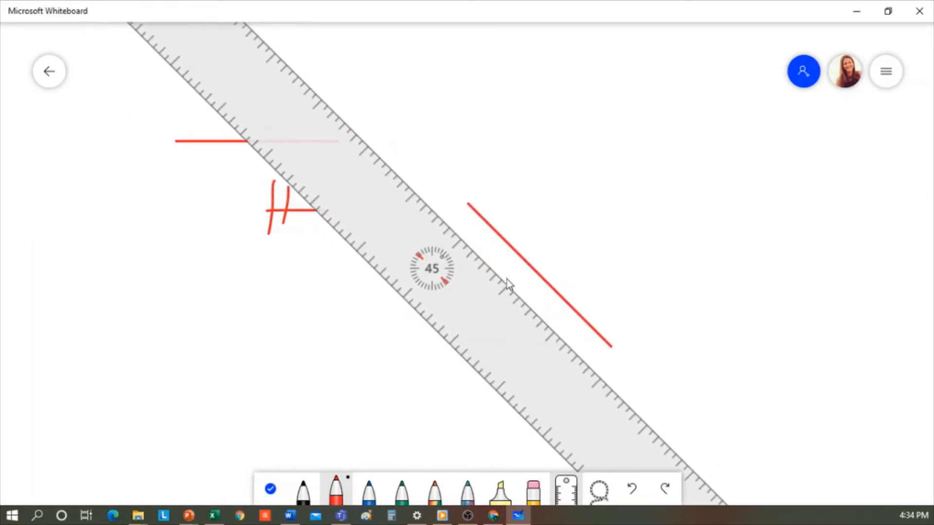
drag(498, 274, 585, 360)
Sketch a square and a triangle that become clean red shapes.
mouse_move(116, 298)
mouse_down()
mouse_move(174, 301)
mouse_move(173, 325)
mouse_move(117, 348)
mouse_move(117, 298)
mouse_up()
mouse_move(185, 334)
mouse_down()
mouse_move(234, 312)
mouse_move(206, 332)
mouse_up()
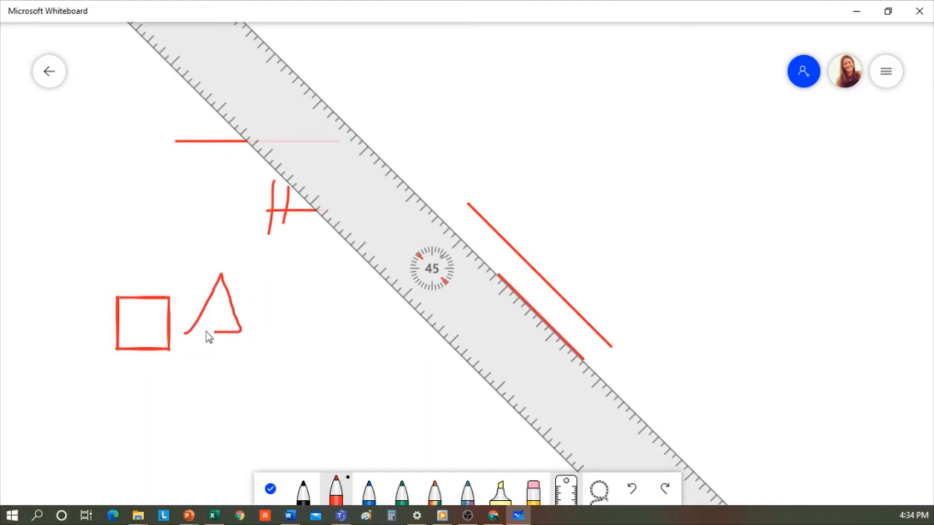
click(881, 74)
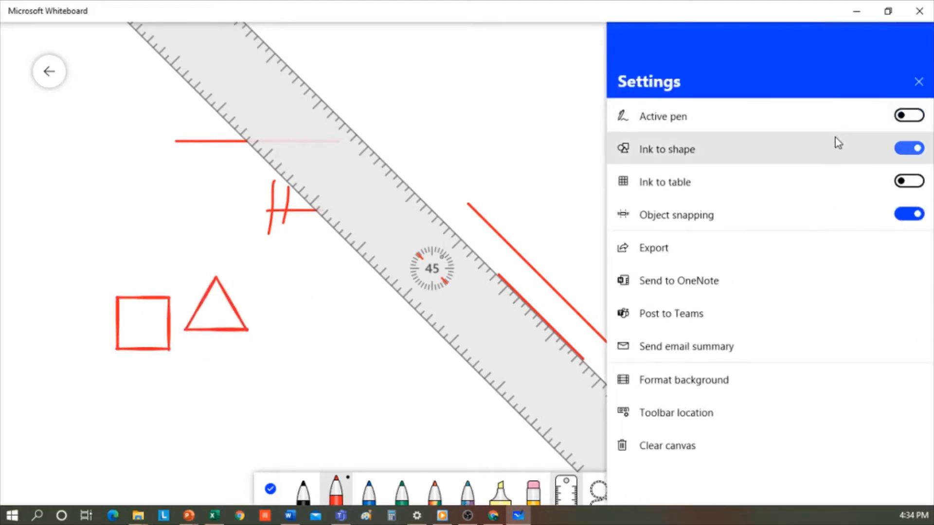
Toggle Ink to shape off and back on, close Settings, and hide the ruler.
click(917, 149)
click(906, 152)
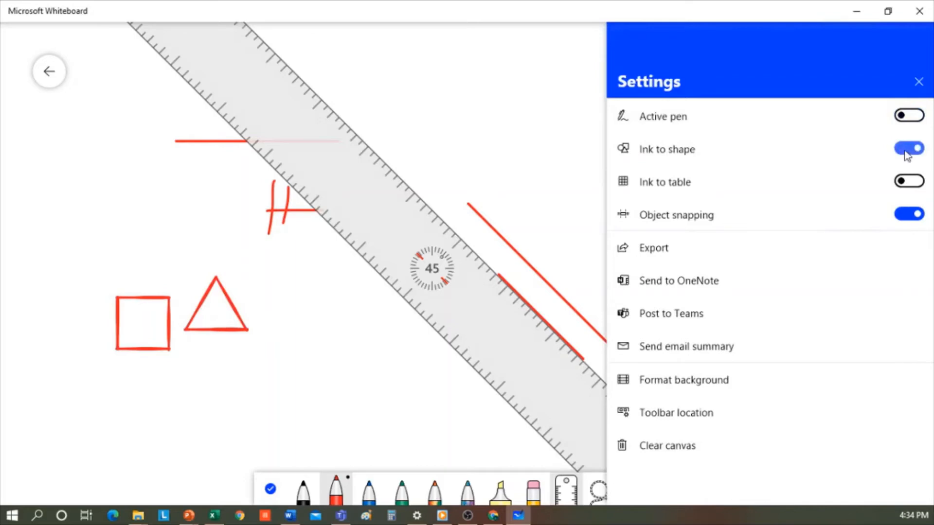
click(529, 150)
click(567, 491)
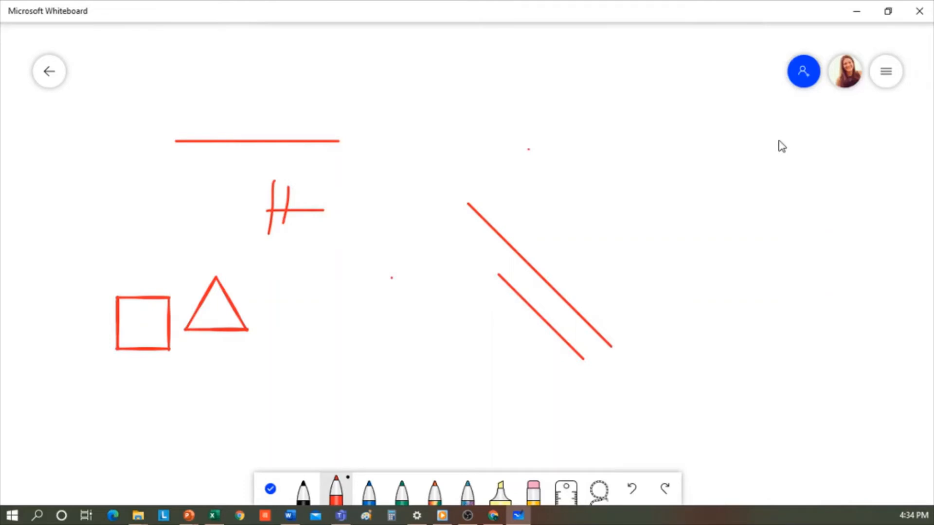
Add a text box reading FVDFD and a sticky note reading CSDCSDCSD.
click(269, 489)
click(403, 490)
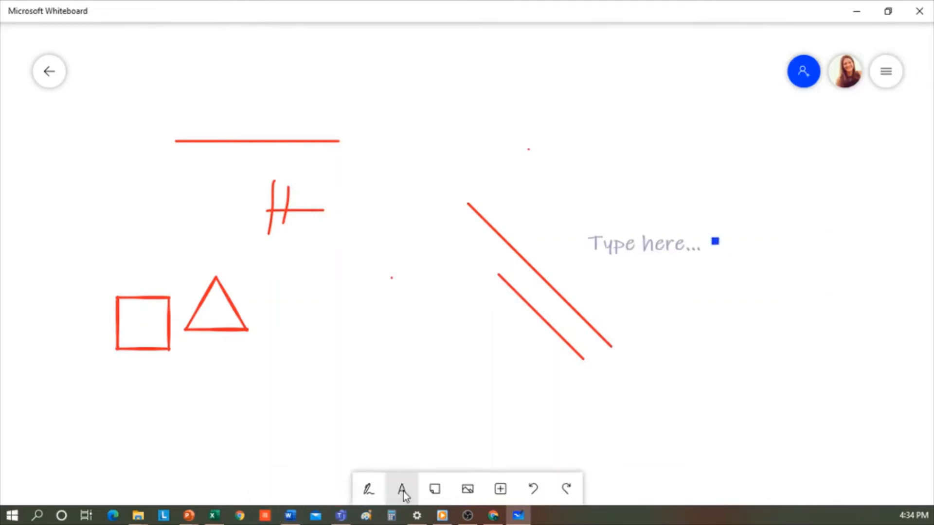
text(FVDFD)
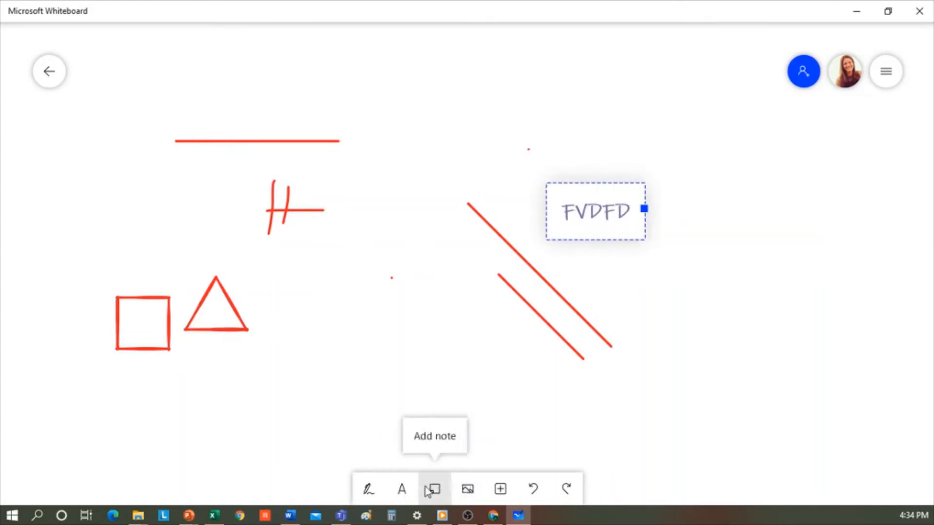
click(434, 490)
text(CSDCSDCSD)
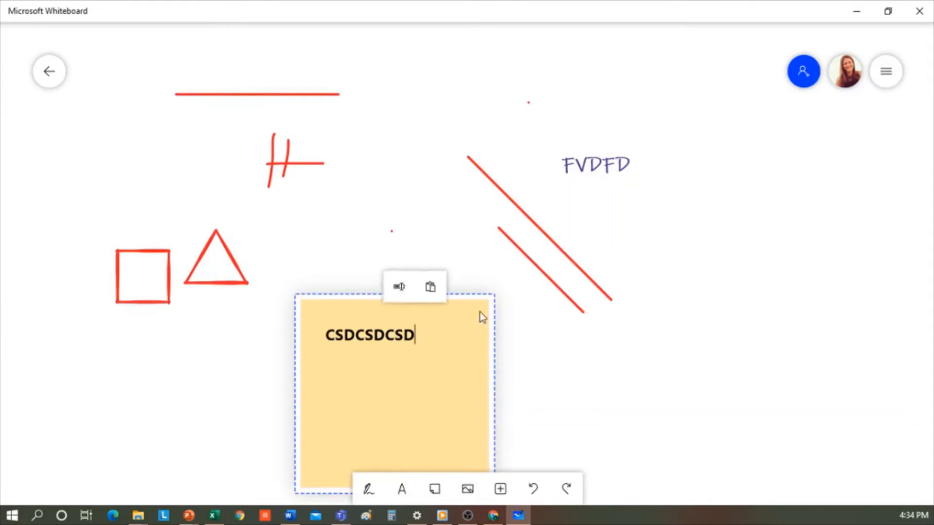
click(478, 361)
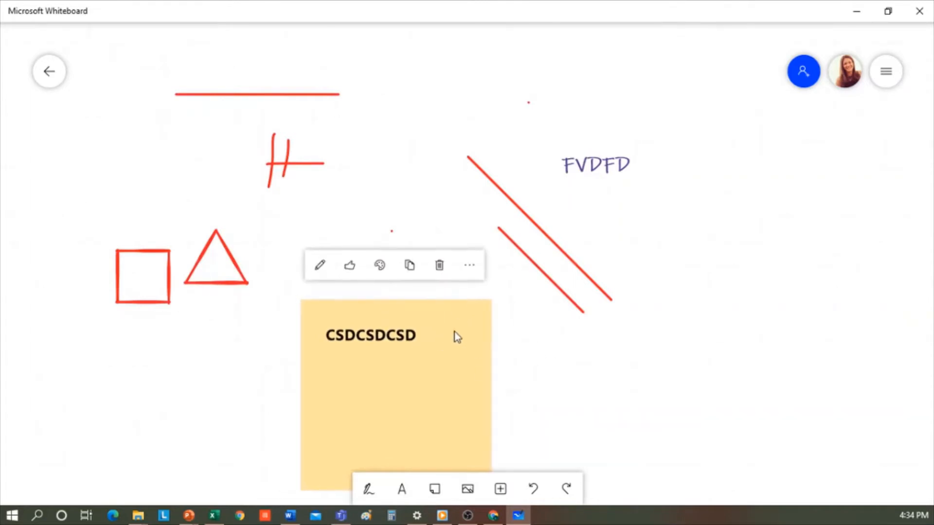
Like the sticky note, make it pink, move it up and shrink it slightly.
click(355, 265)
click(384, 264)
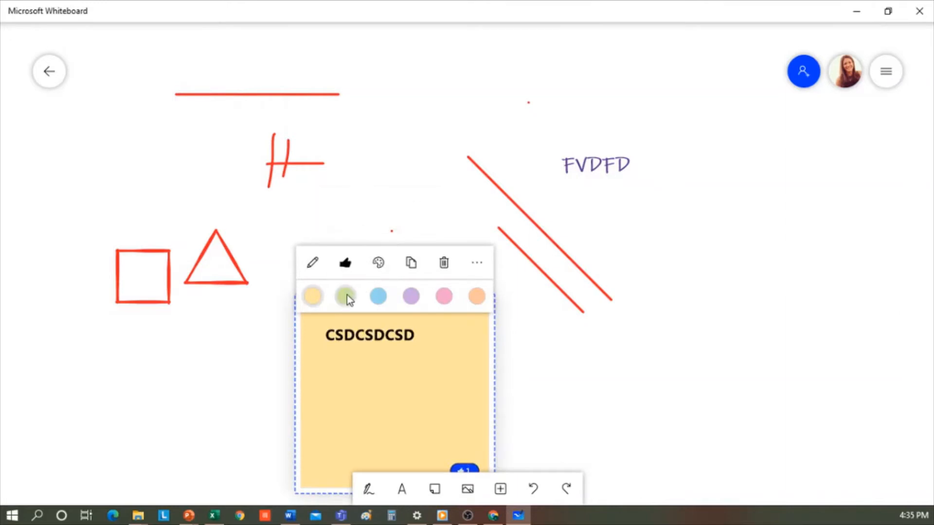
click(443, 302)
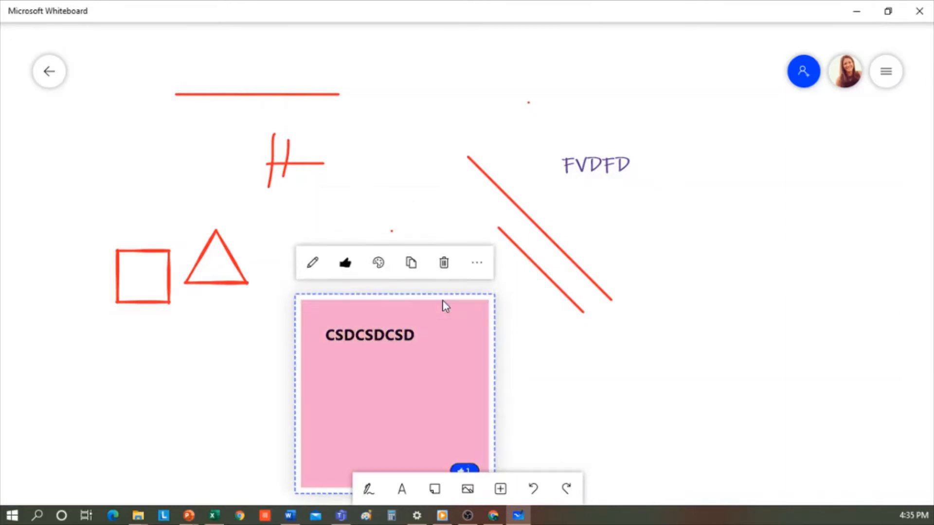
drag(492, 333, 487, 291)
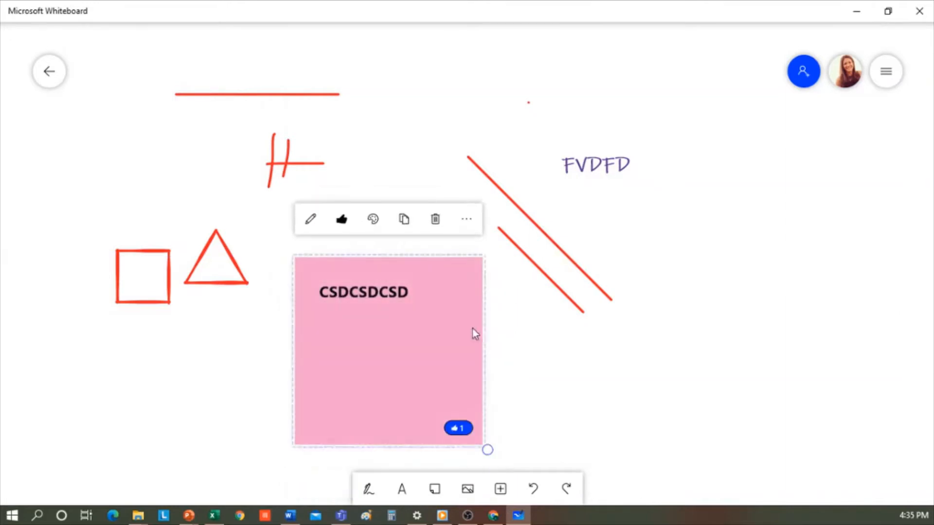
drag(492, 457, 478, 441)
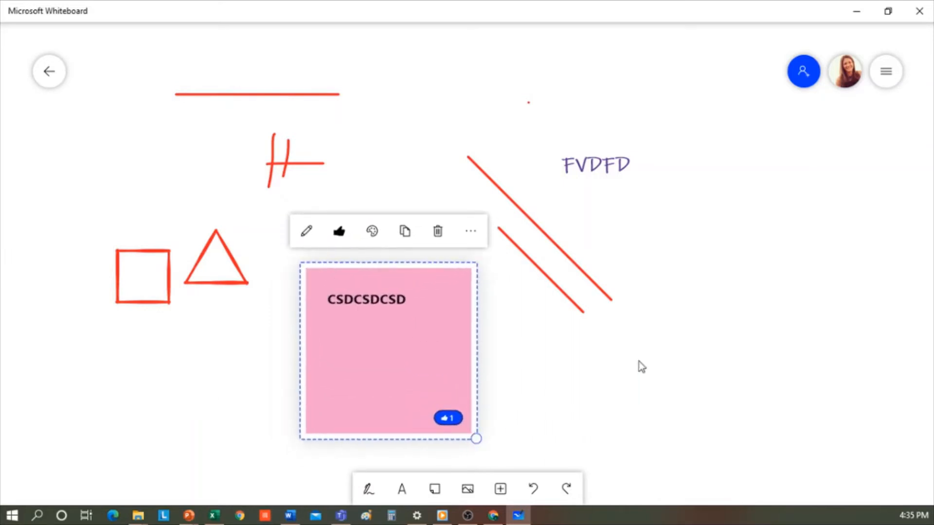
click(805, 83)
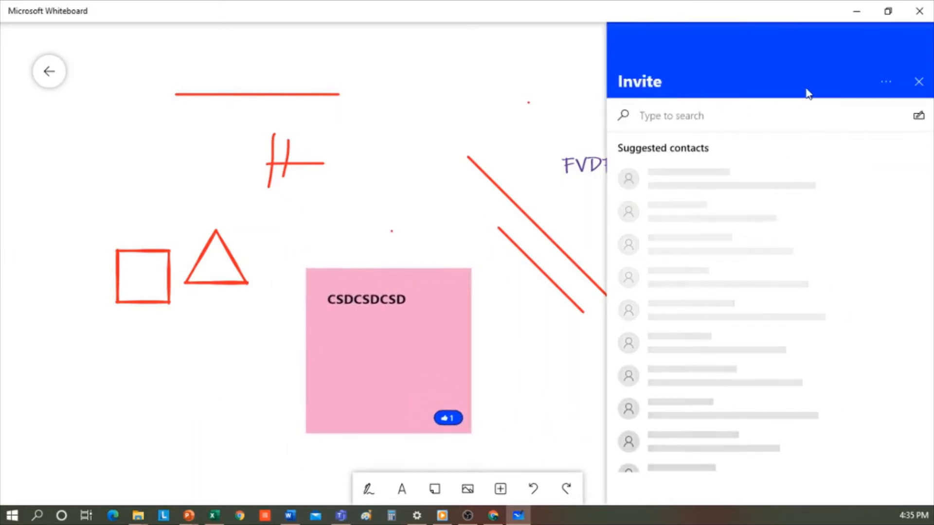
Close the invite panel, reposition the board view, and bring up the image insert choices.
click(506, 128)
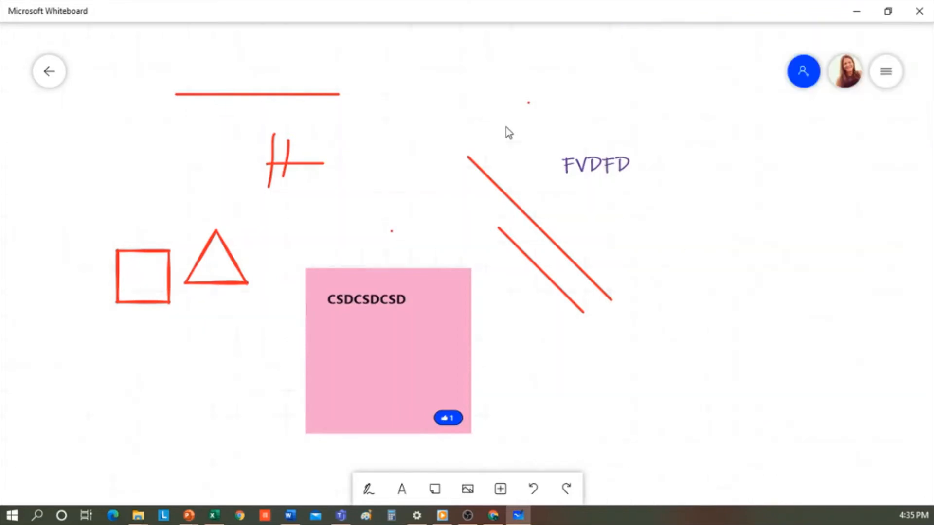
drag(343, 250, 501, 207)
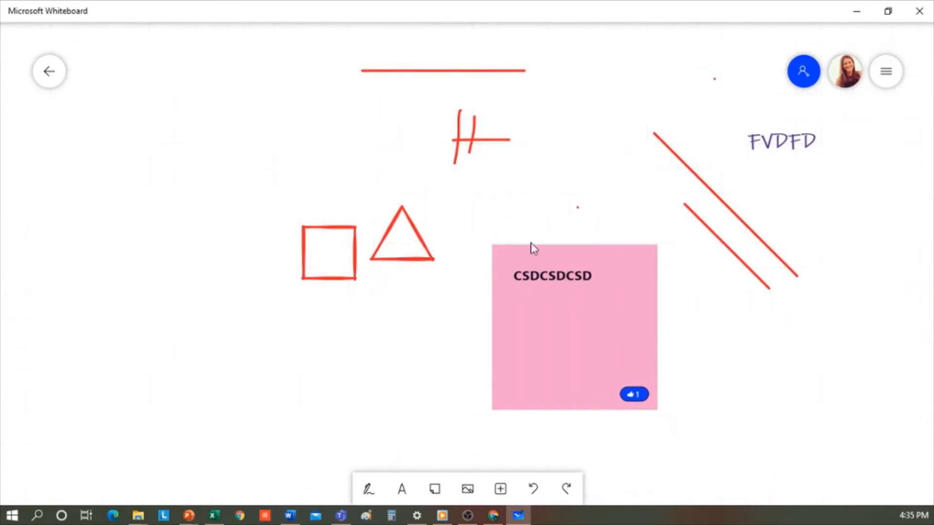
scroll(542, 253, up, 8)
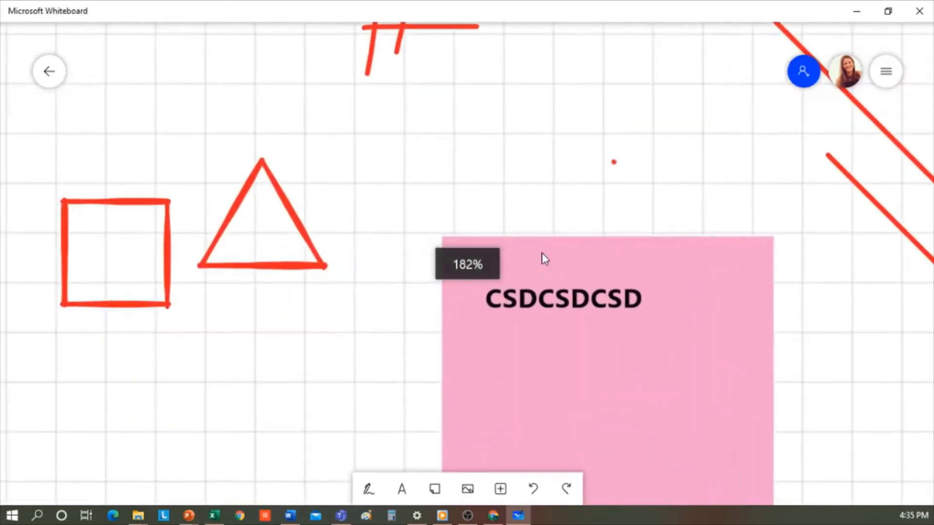
scroll(542, 259, down, 10)
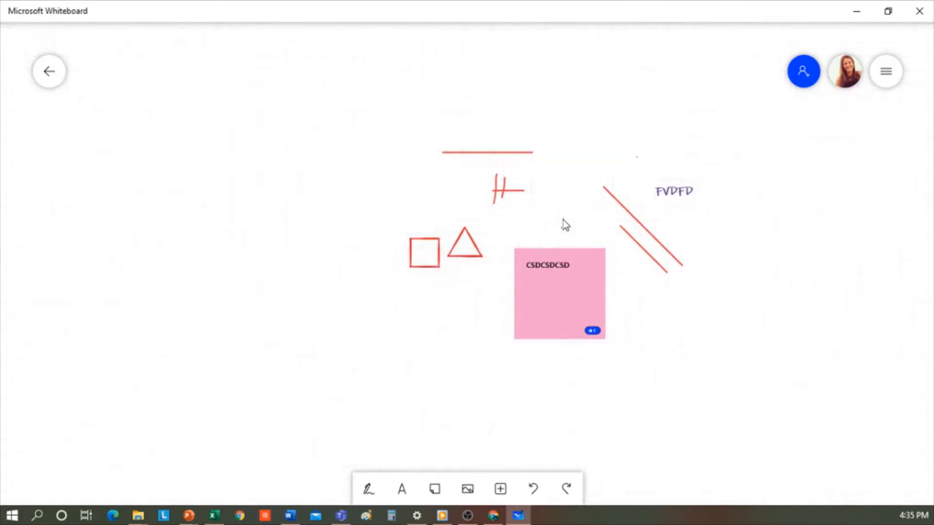
click(467, 489)
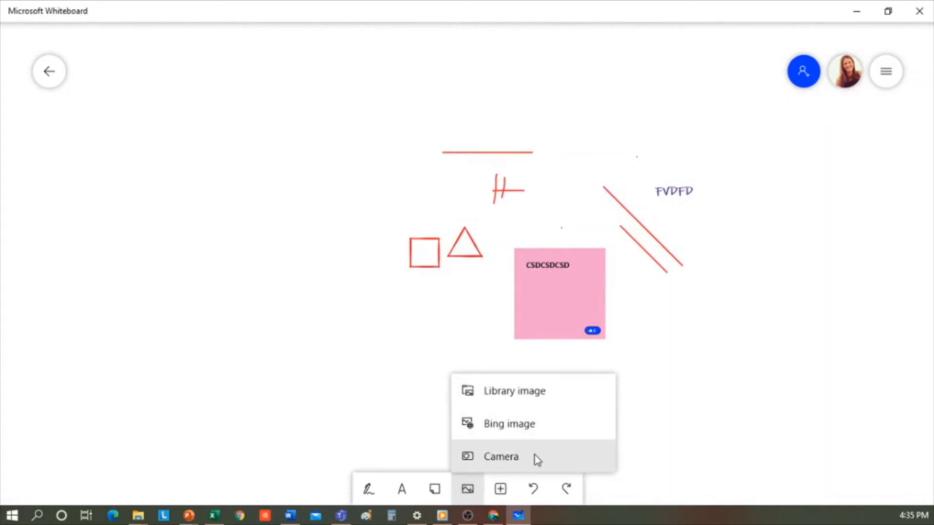
Insert the Healthy Food Pyramid picture from the library and switch to Lasso select.
click(542, 396)
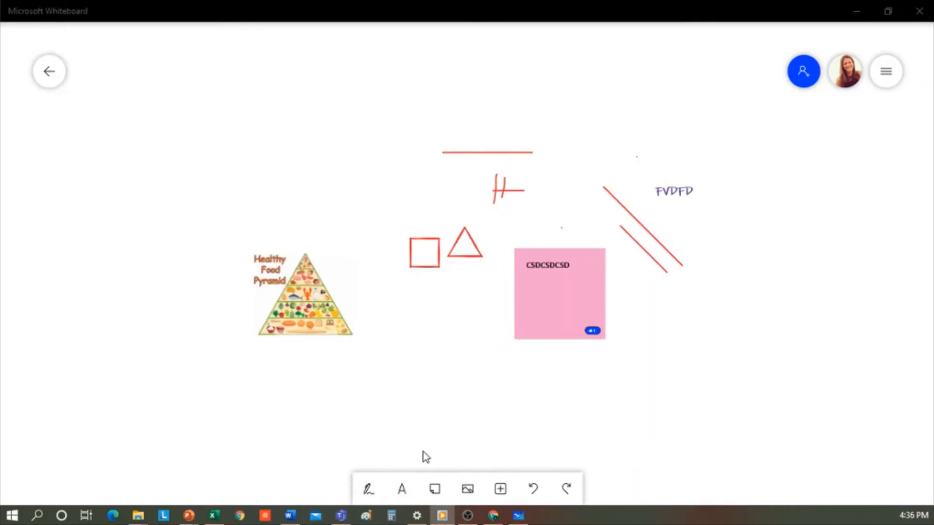
click(370, 487)
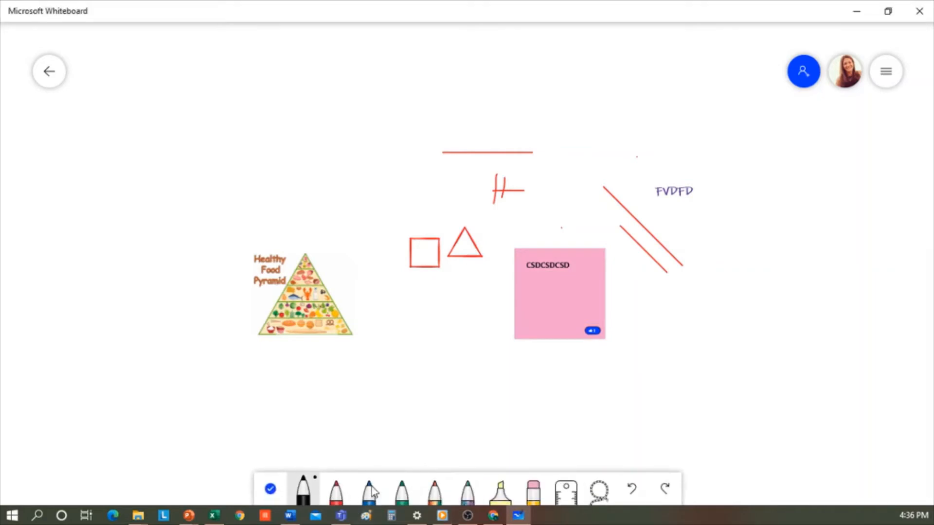
click(600, 492)
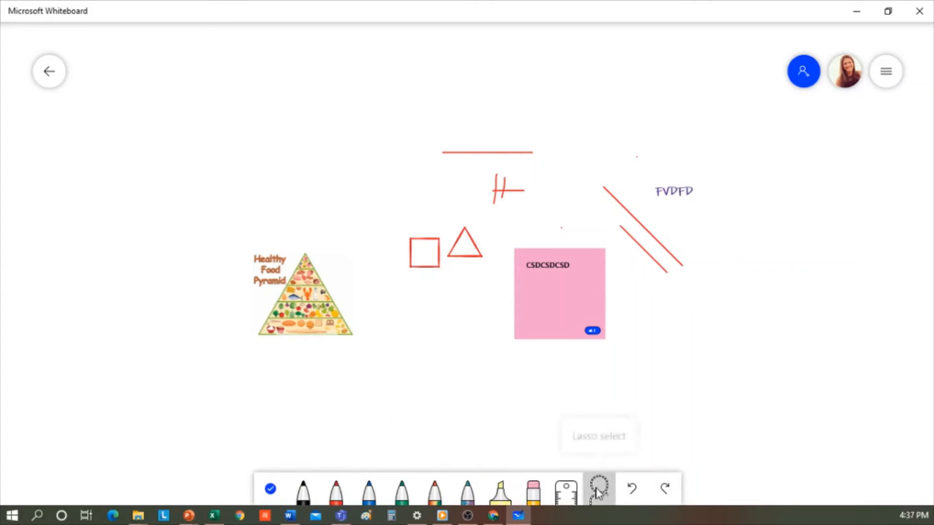
Lasso-select and delete the red sketches, FVDFD text and pink note, then add a text box.
mouse_move(382, 85)
mouse_down()
mouse_move(515, 229)
mouse_move(684, 384)
mouse_move(730, 397)
mouse_up()
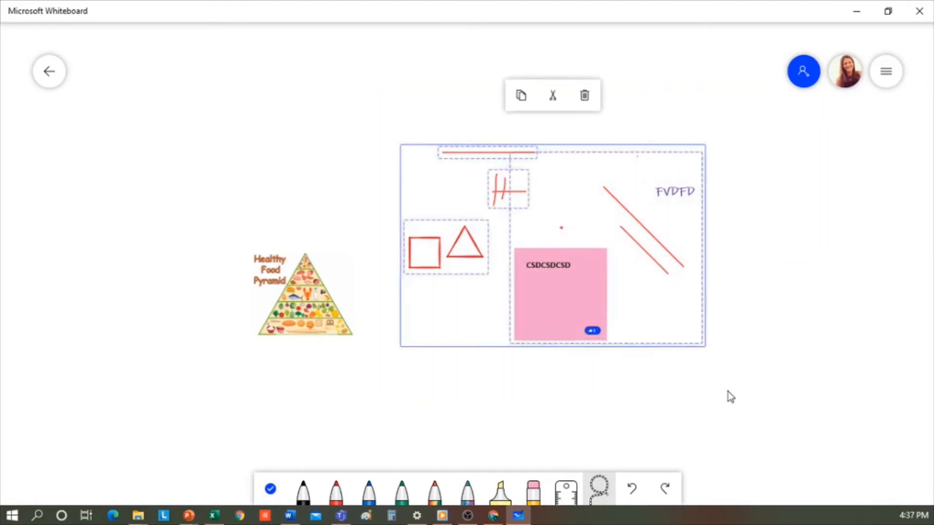
key(Delete)
scroll(340, 321, up, 1)
scroll(332, 301, up, 5)
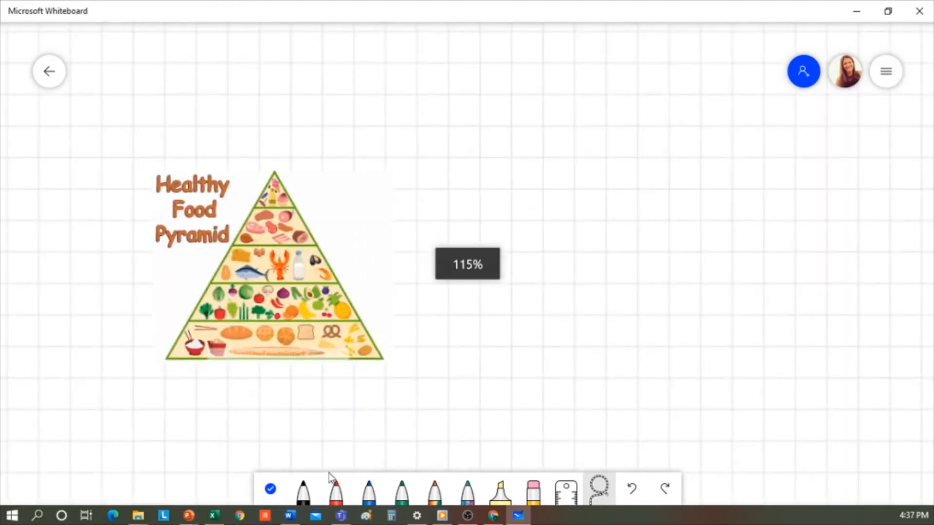
click(270, 489)
click(404, 490)
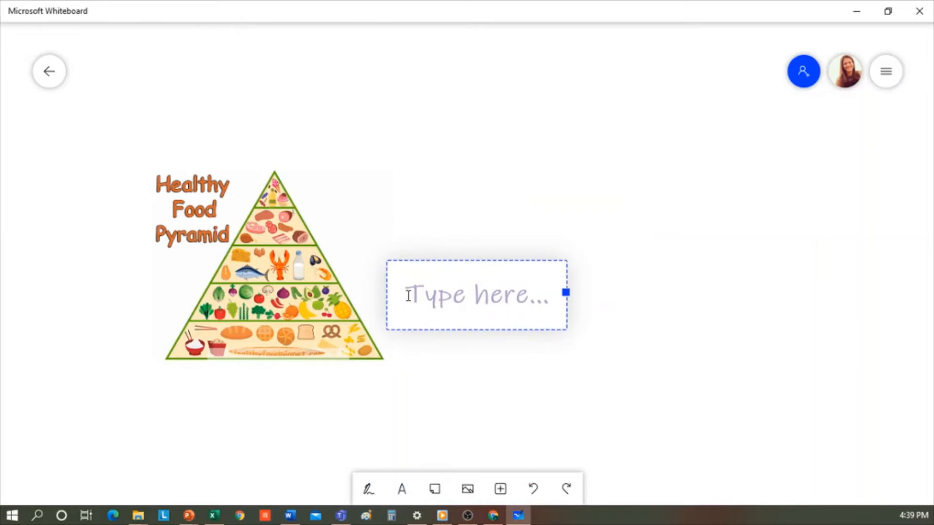
Type 'Cereals, bread and pasta' and stack it below 'fruits and vegetables' beside the pyramid.
text(Cereals, bread and pasta)
drag(582, 297, 592, 314)
click(411, 266)
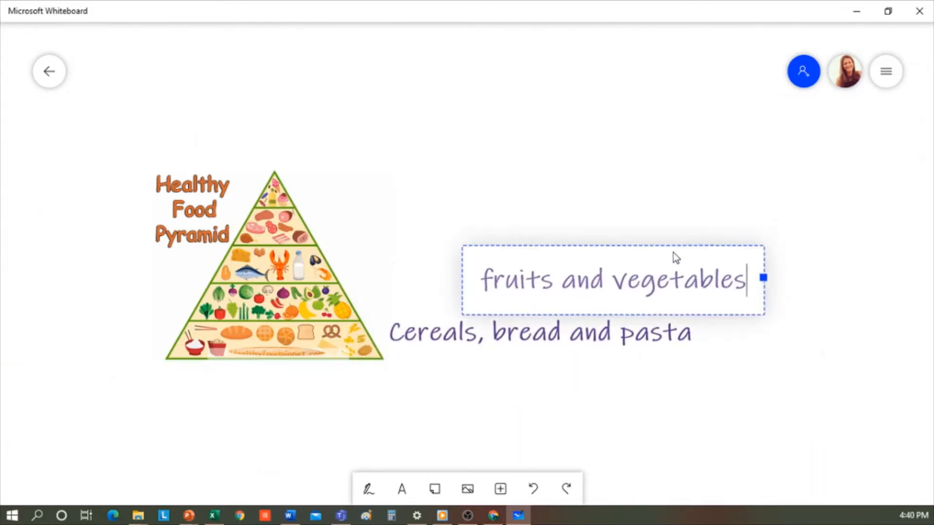
drag(673, 252, 569, 268)
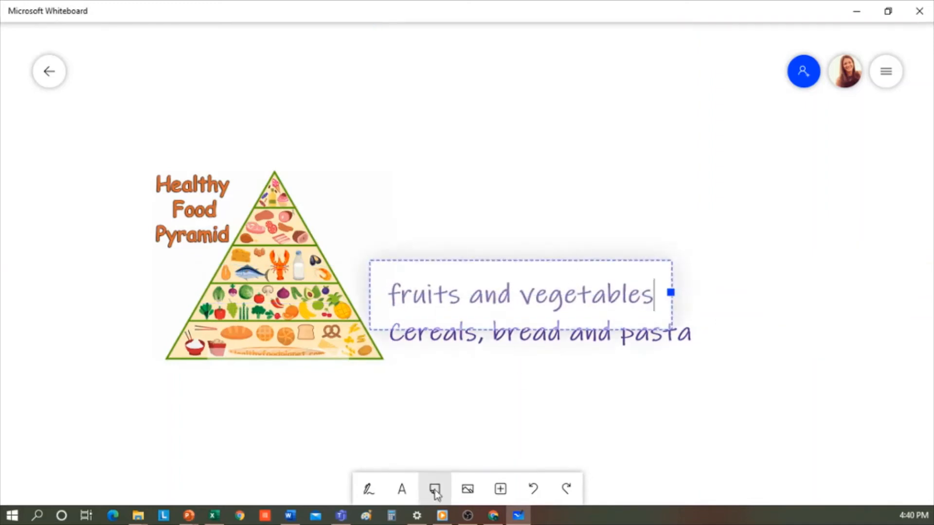
click(500, 490)
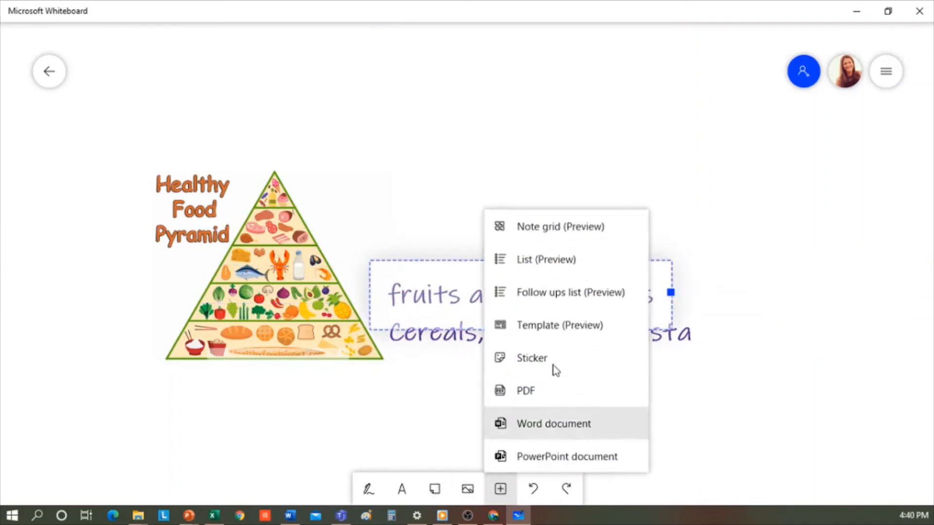
Insert a list titled Fruits with items Apple and Orange and move it to the top centre.
click(579, 263)
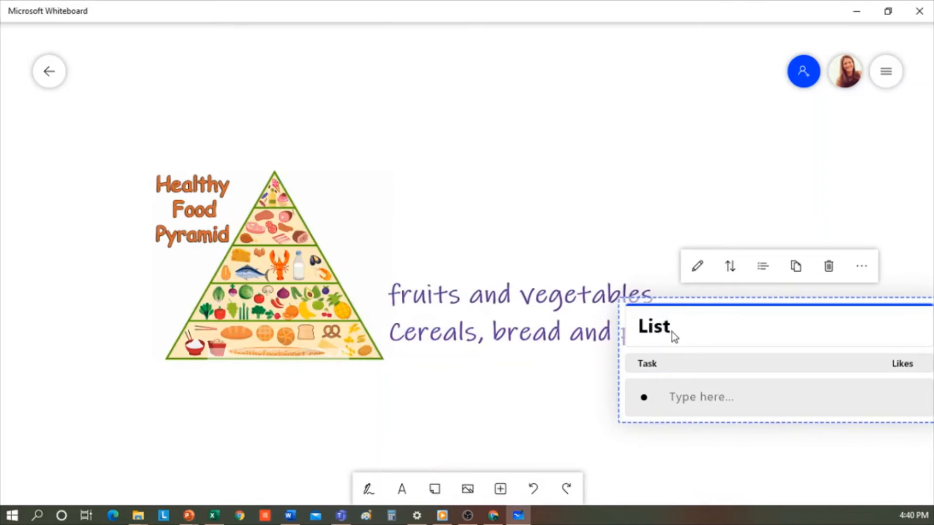
text(Fruits)
click(683, 391)
text(Apple)
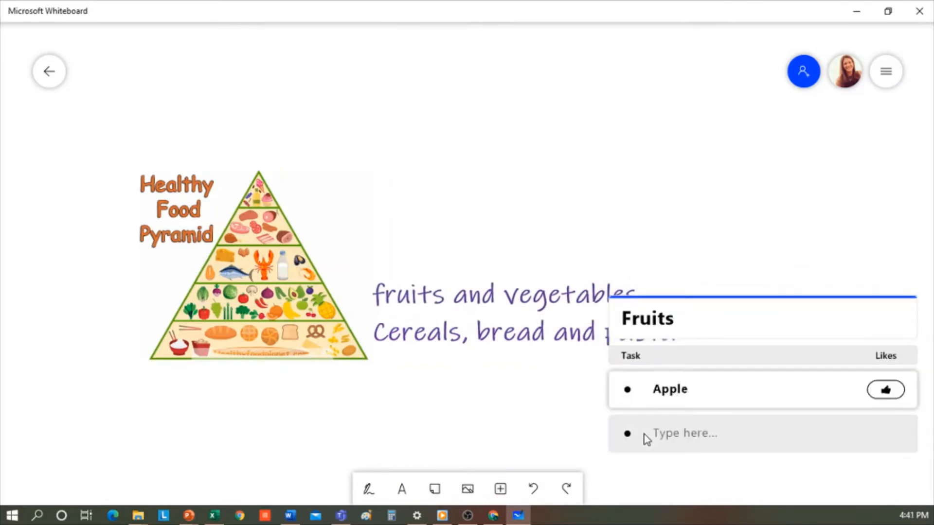
click(682, 438)
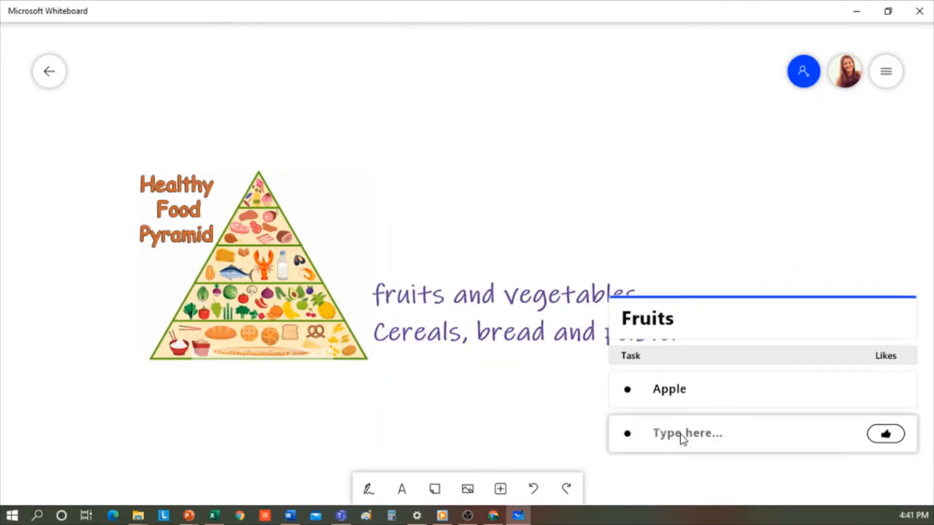
text(Orange)
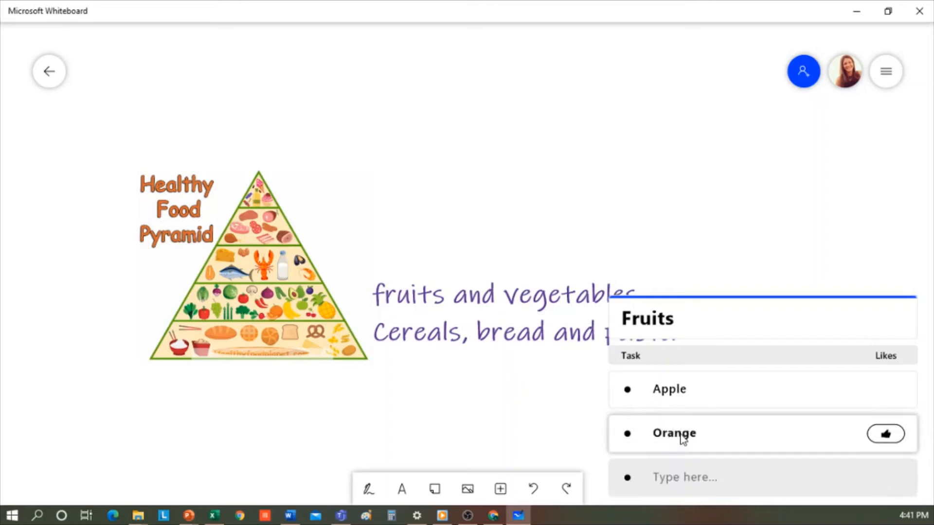
click(711, 298)
drag(786, 314, 492, 77)
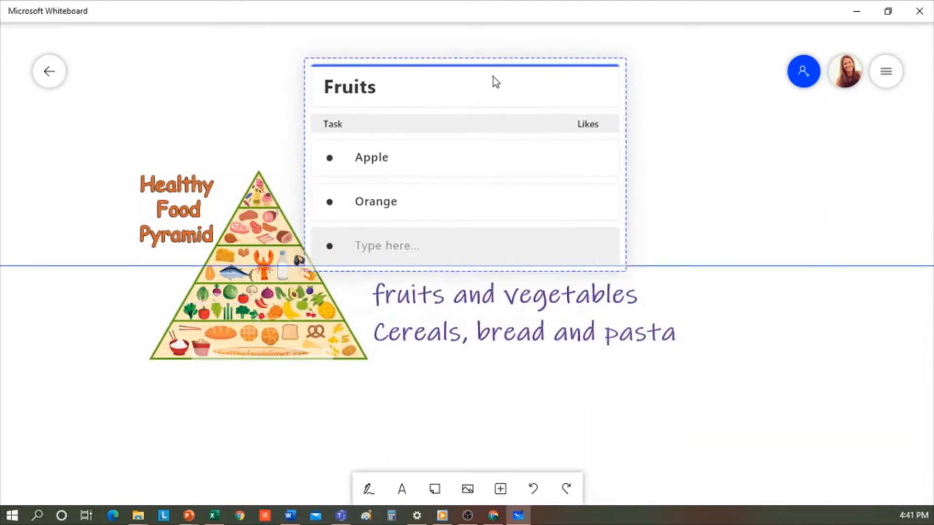
Browse the Planets sticker pack, then return to the board list and open the planets whiteboard.
click(468, 490)
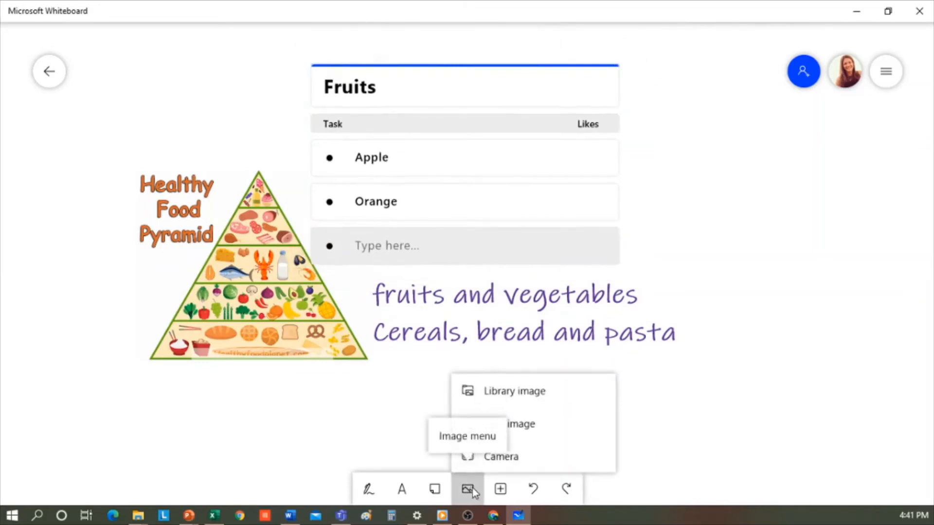
click(509, 493)
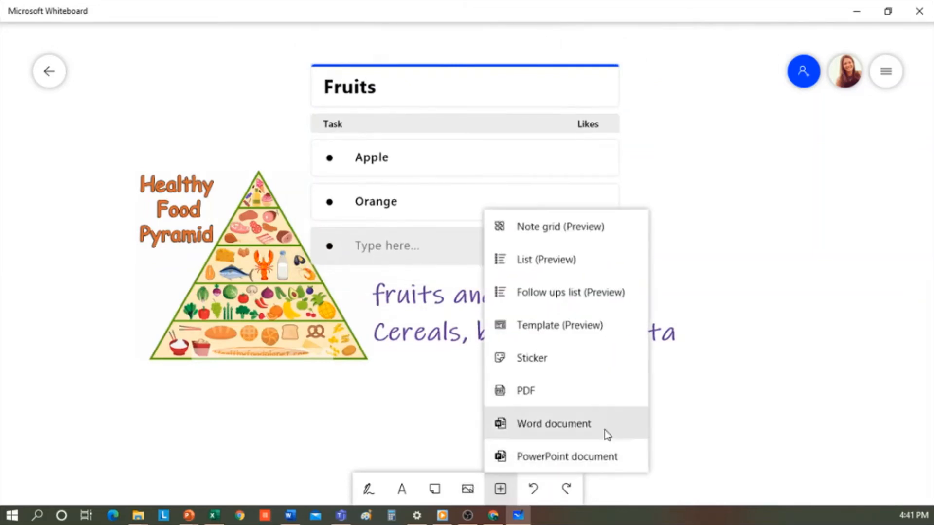
click(559, 365)
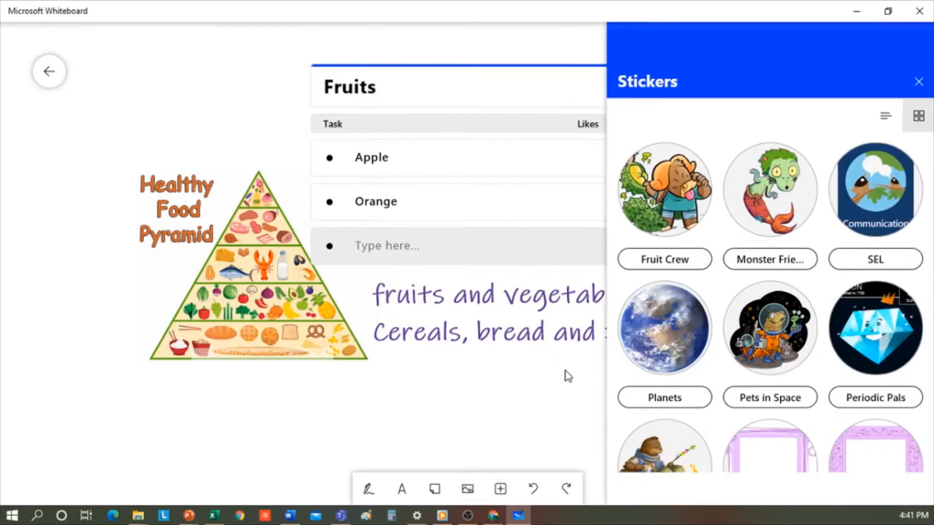
scroll(859, 234, down, 4)
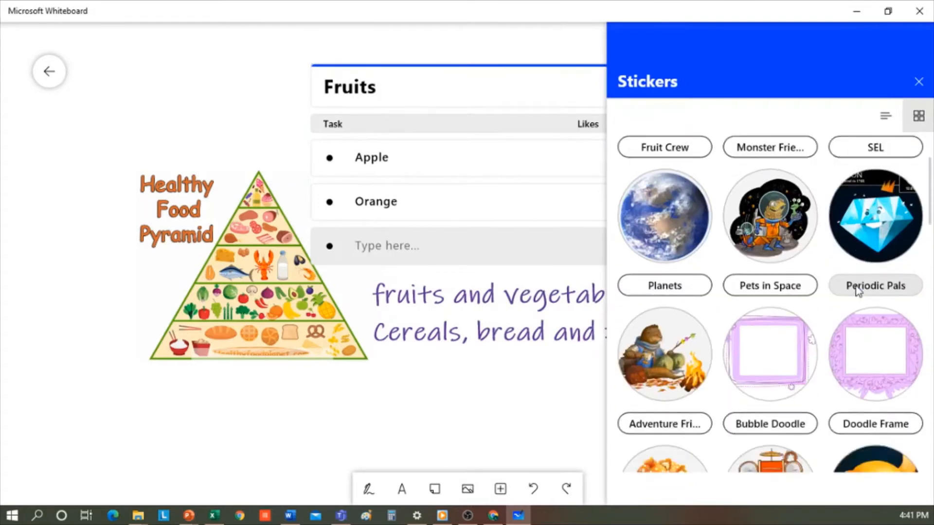
click(665, 218)
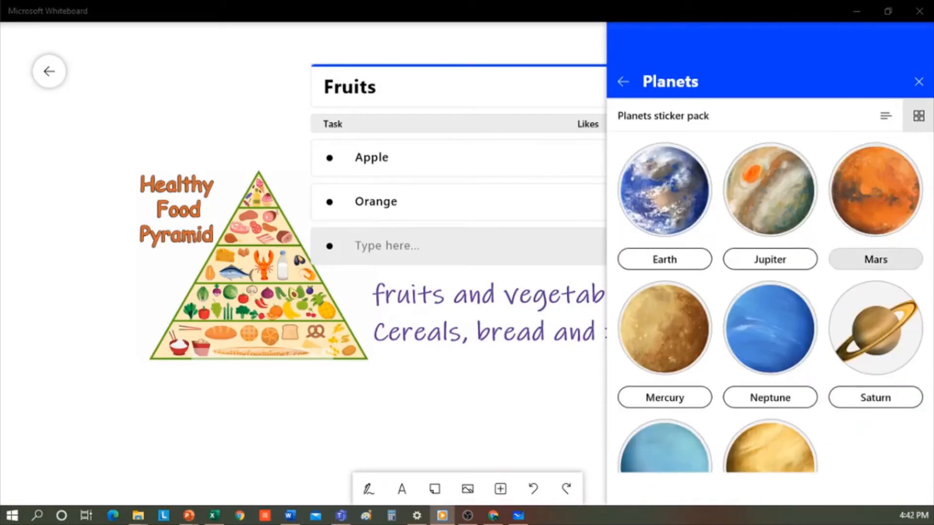
click(49, 73)
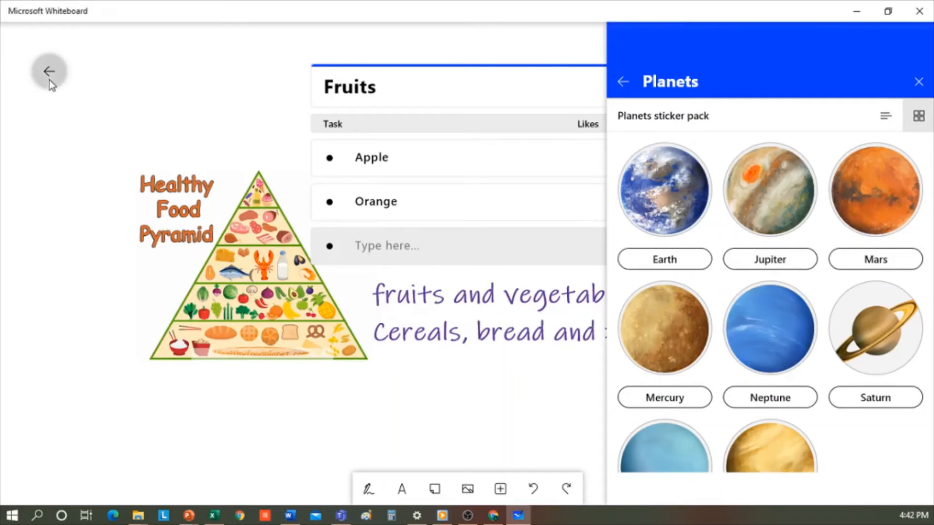
click(754, 174)
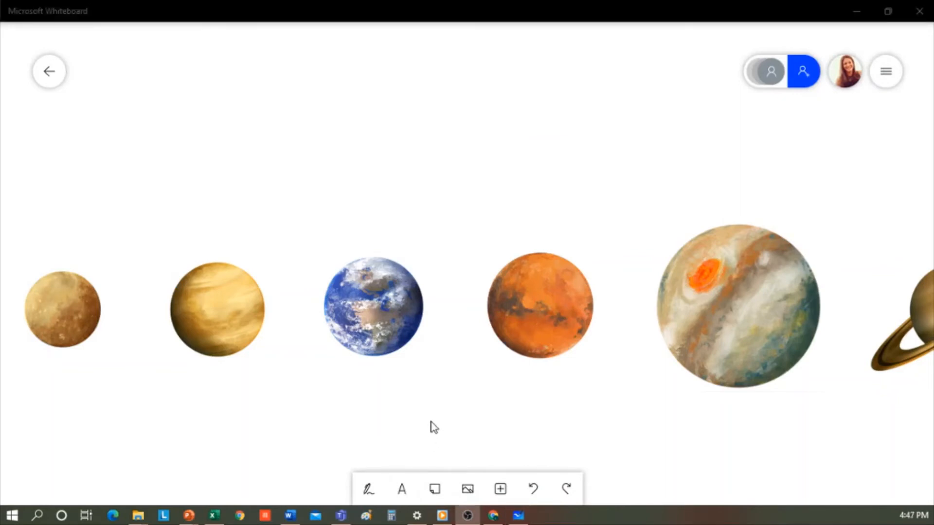
Add a text box reading 'Mercury' to the planets board.
click(402, 488)
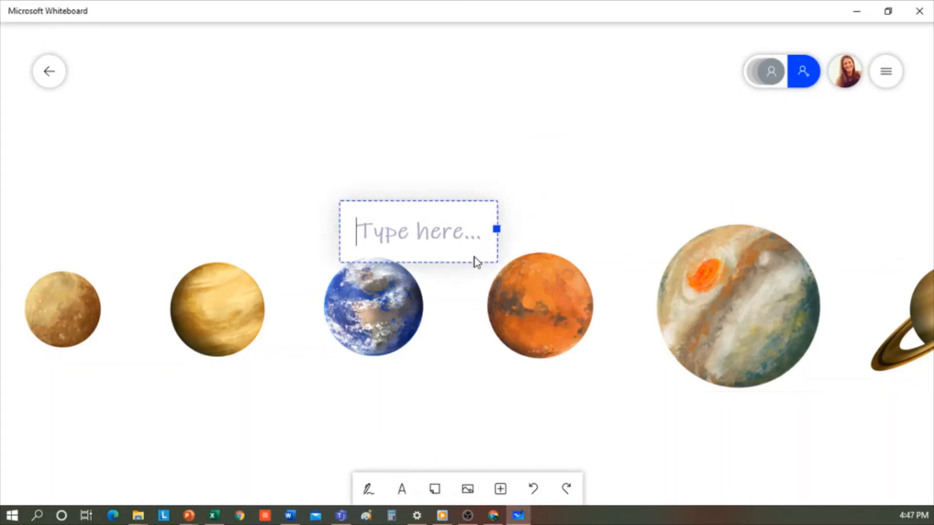
text(Mercury)
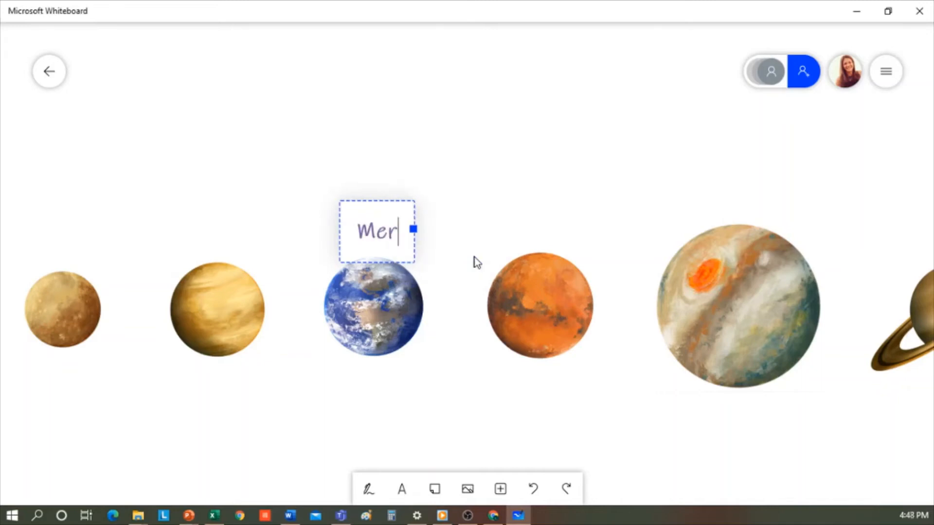
click(516, 217)
Duplicate the Mercury label and place the copies under the first planet and under Venus.
click(419, 244)
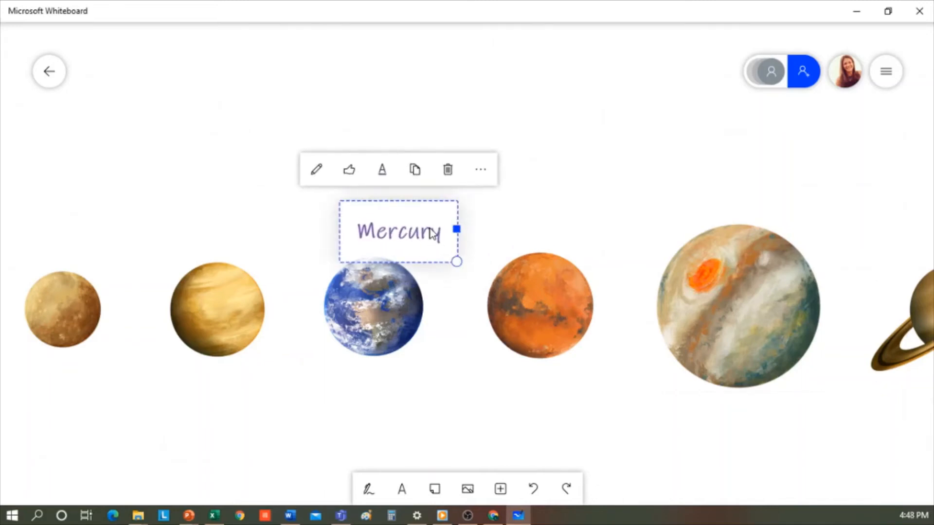
key(ctrl+v)
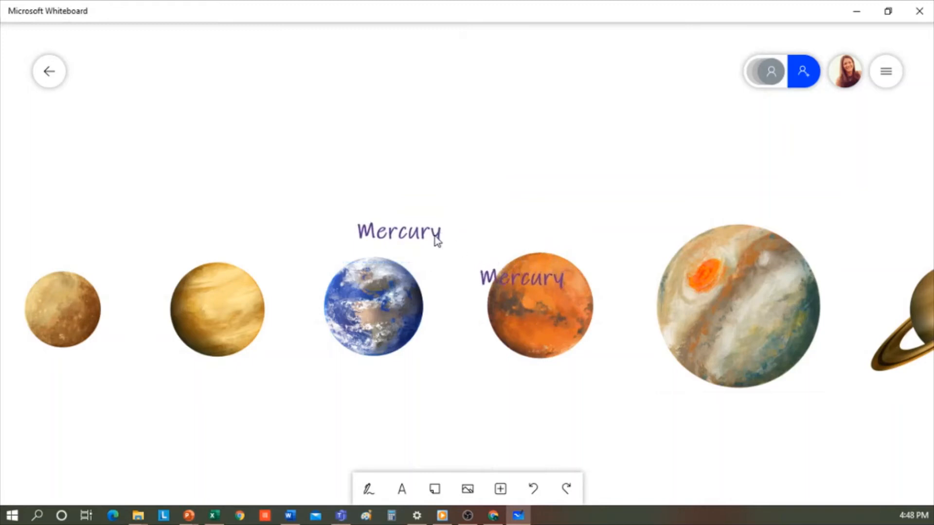
drag(436, 240, 97, 404)
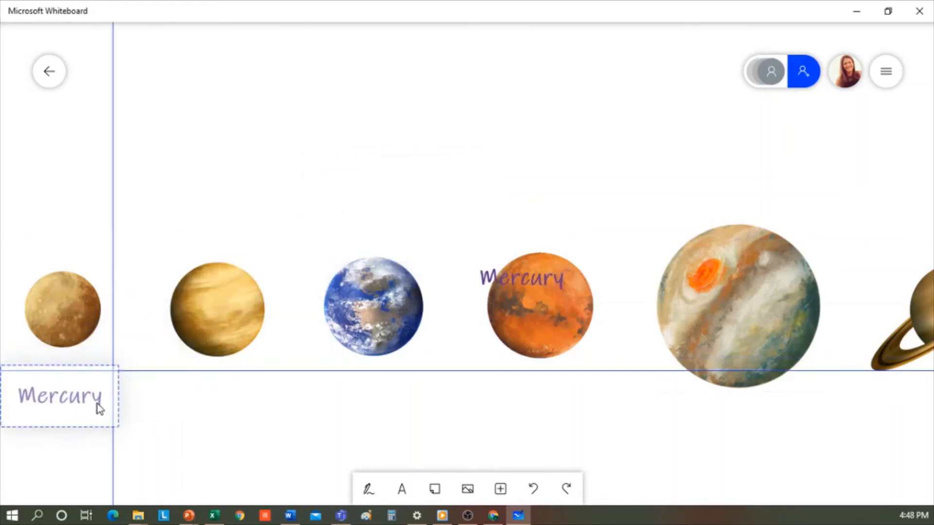
drag(501, 278, 202, 395)
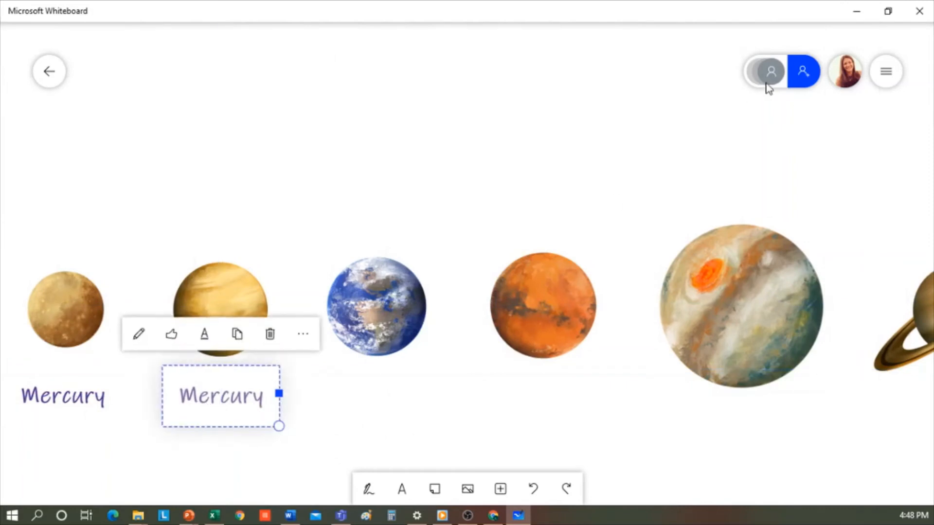
Invite the colleague by their e-mail address, choosing the suggested contact and sending the invitation.
click(803, 81)
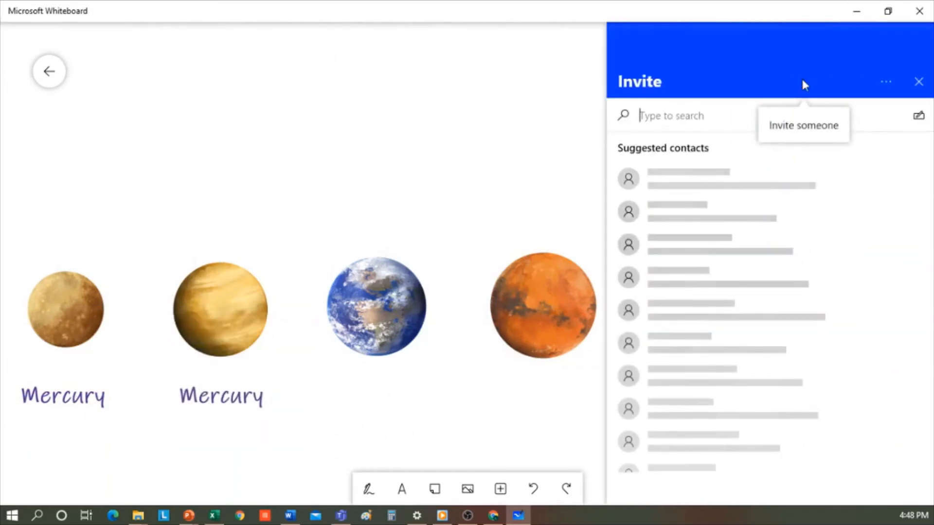
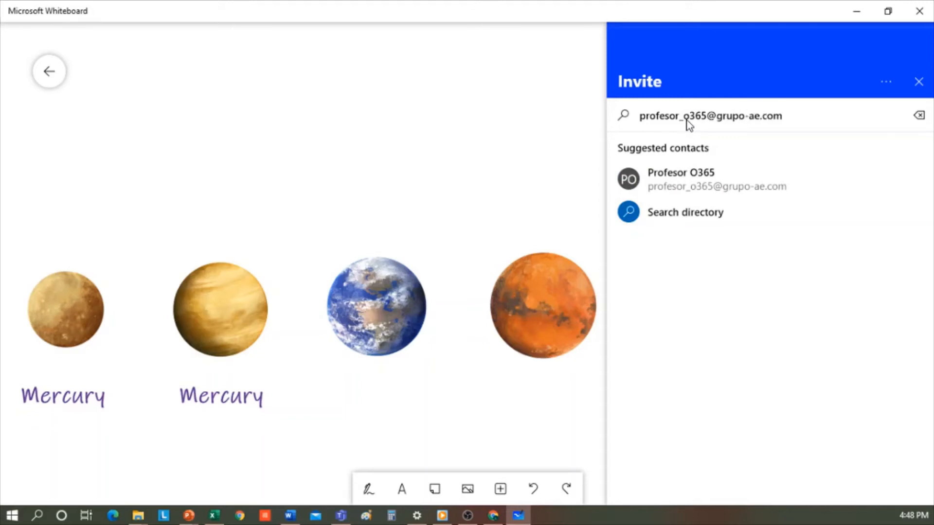
click(743, 185)
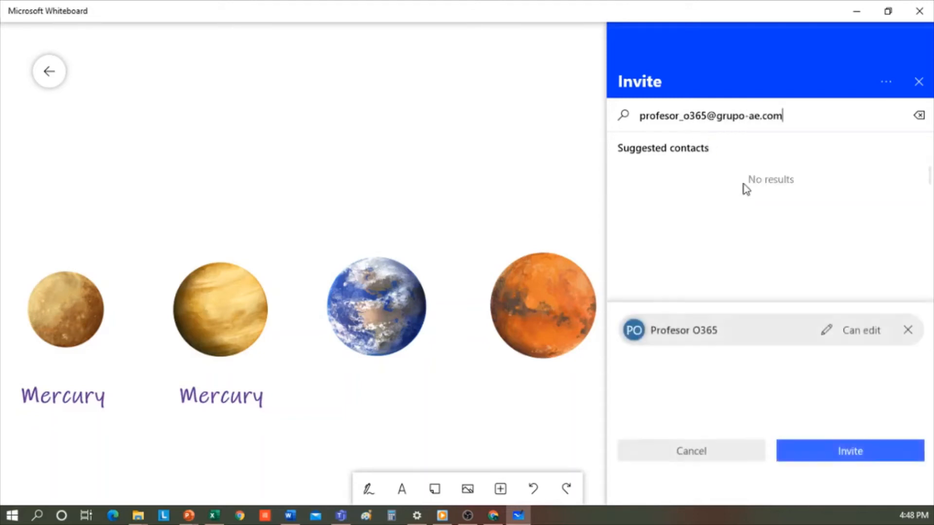
click(838, 461)
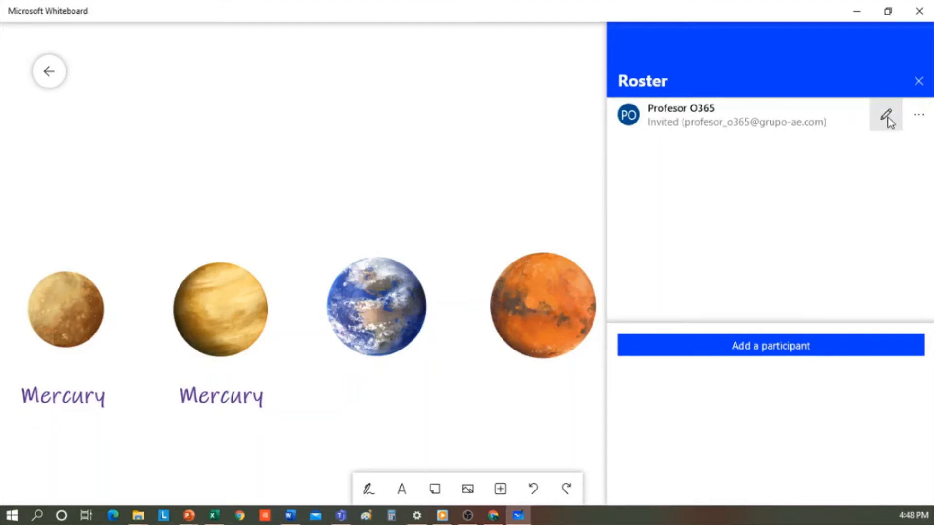
Keep the invitee's permission at Can edit and close the participant roster.
click(921, 121)
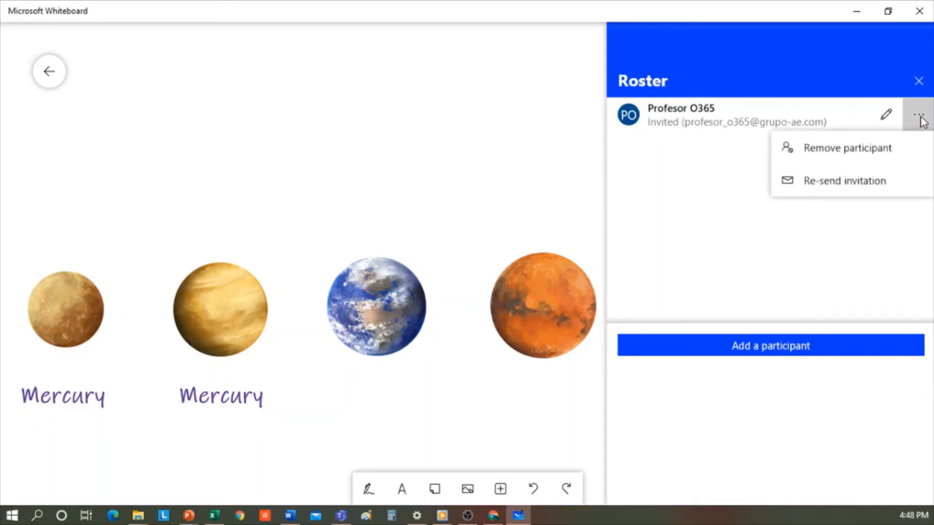
click(886, 117)
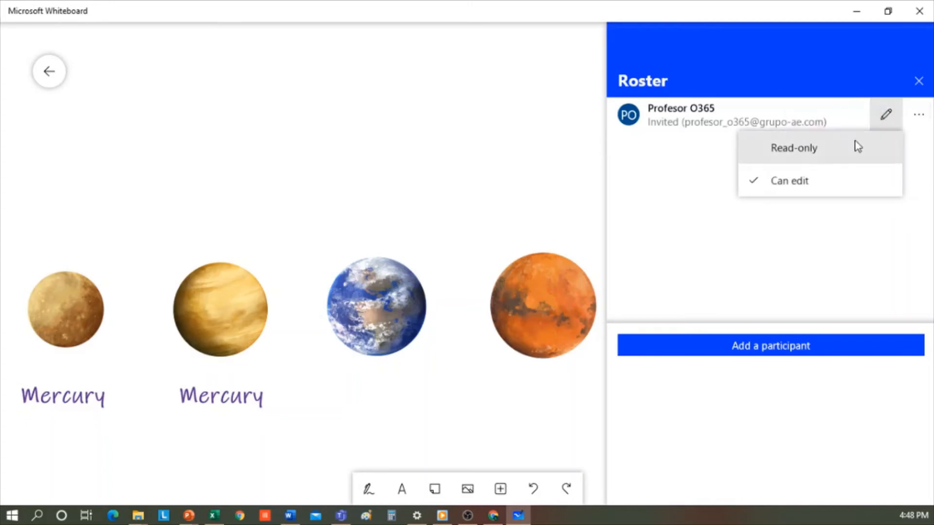
click(810, 184)
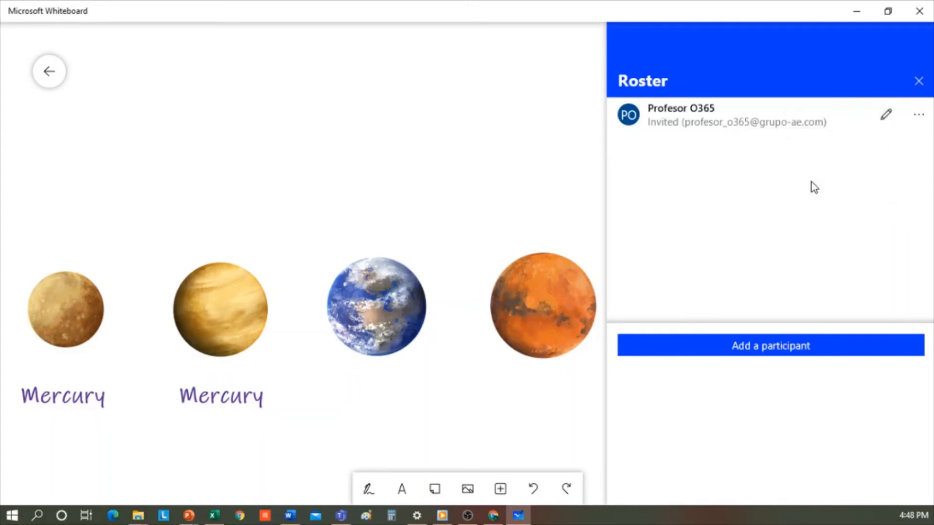
click(577, 186)
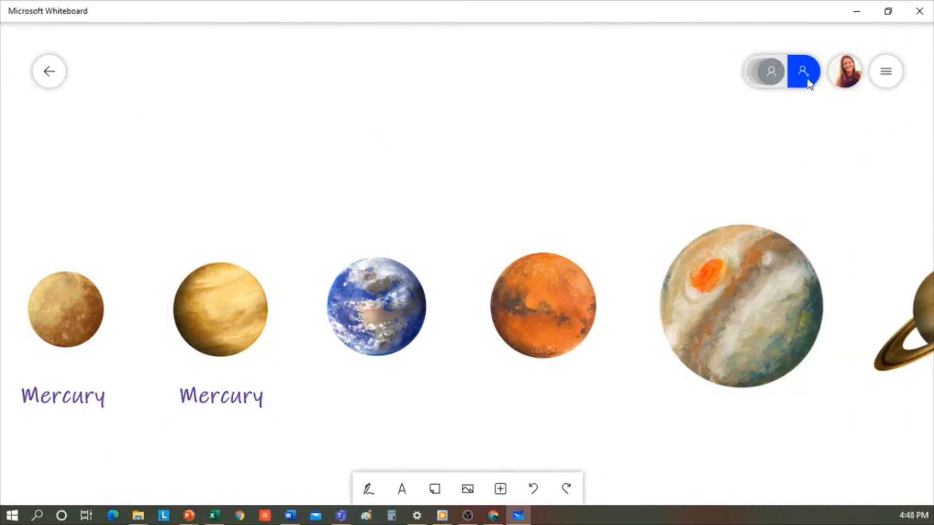
Create a web sharing link for the board and copy it.
click(800, 78)
click(885, 82)
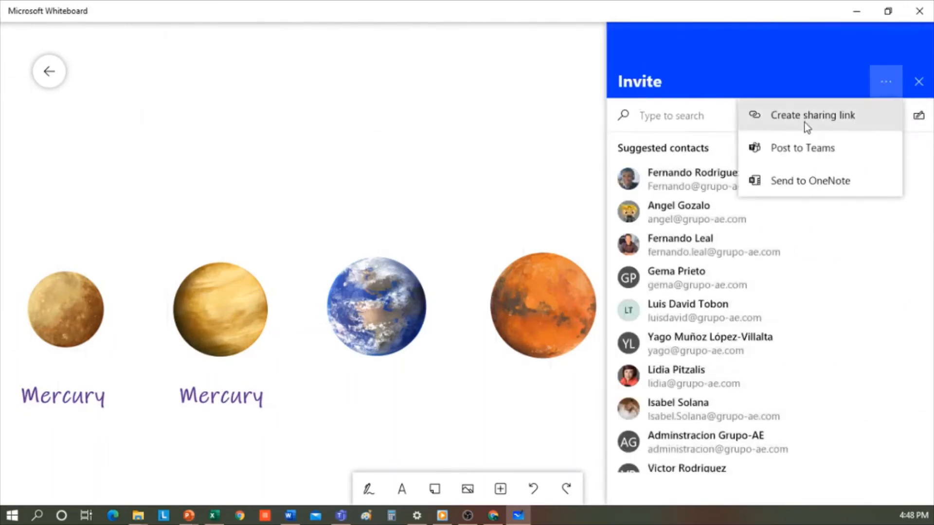
click(873, 119)
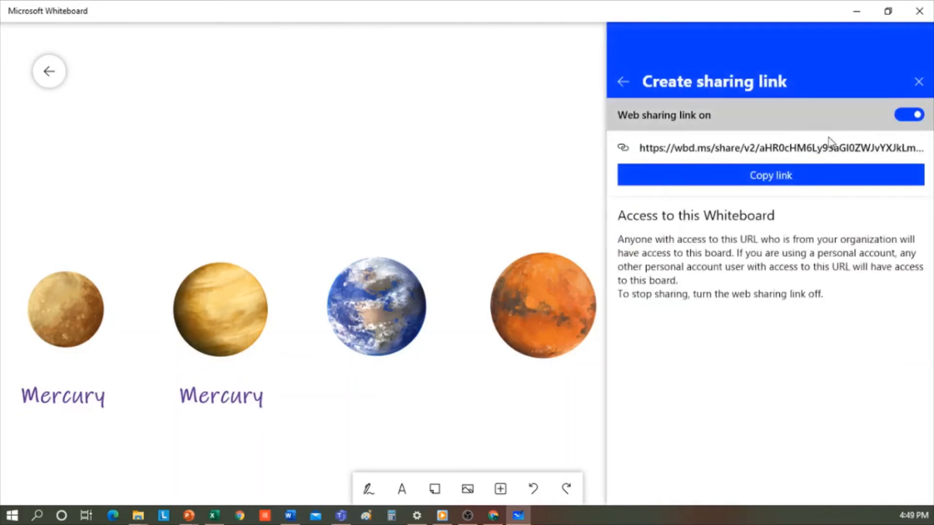
click(788, 180)
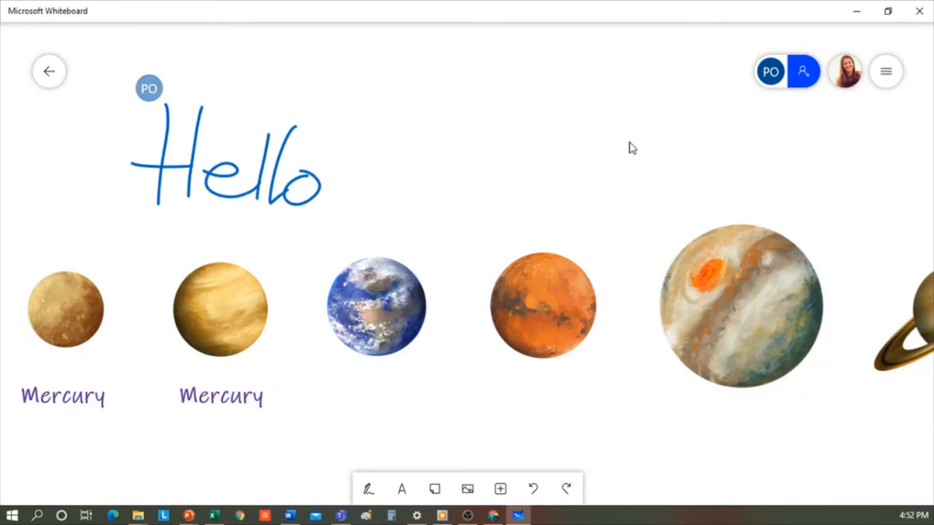
Check the invitee in the participant roster, close it, and show the Insert choices.
click(774, 78)
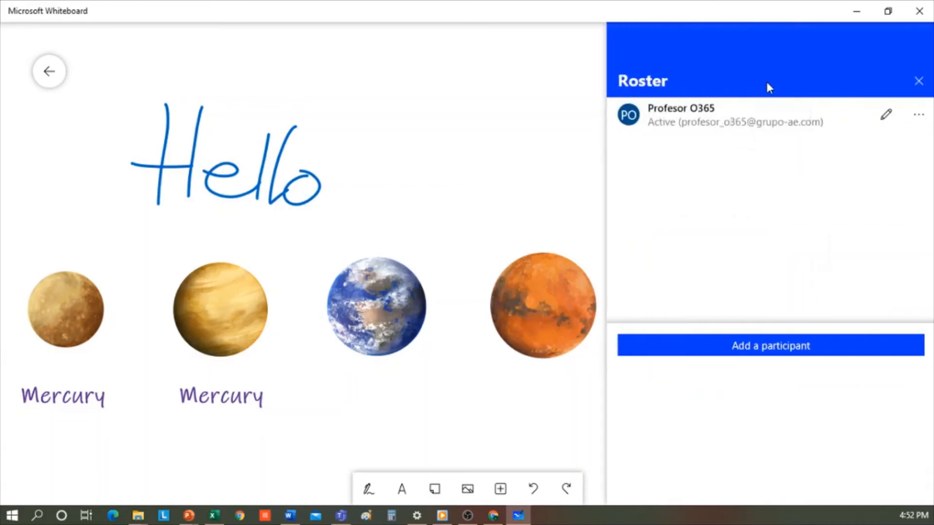
click(558, 149)
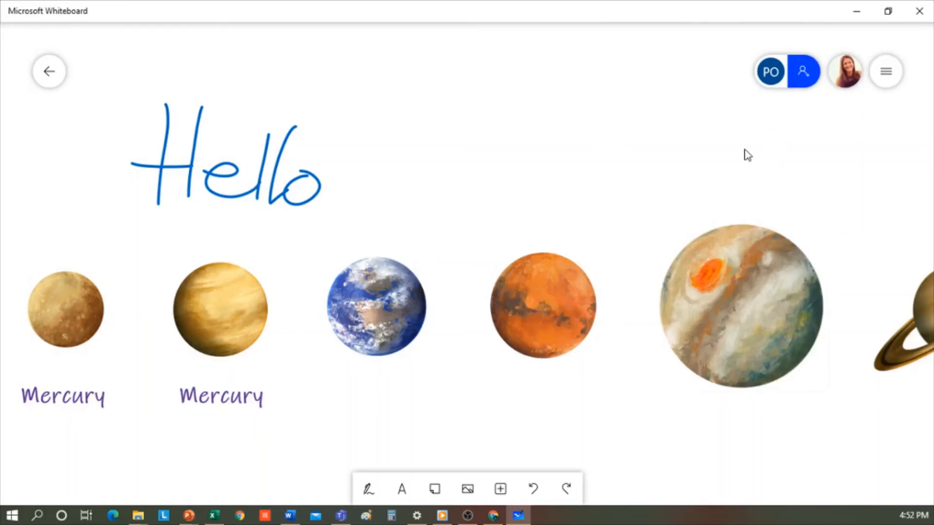
click(506, 489)
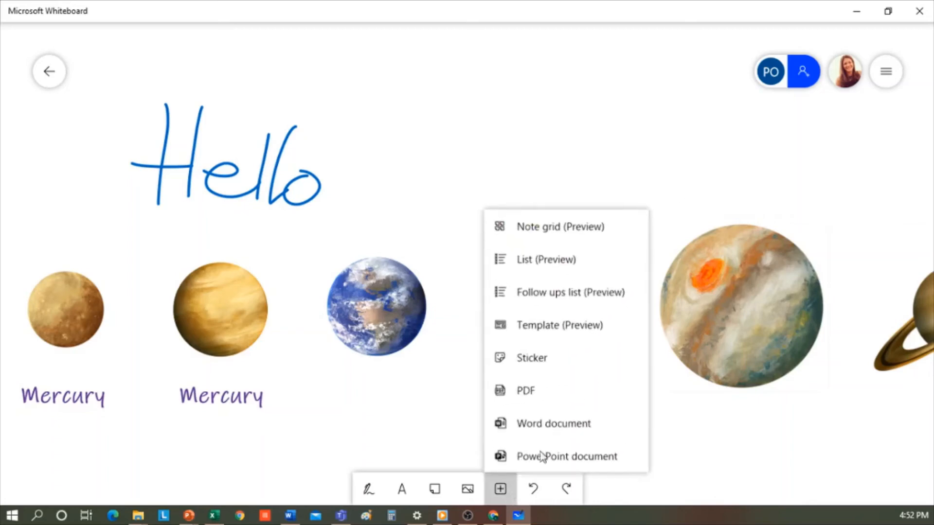
Insert the Nutritive Value of Foods PDF page and shrink it below Earth and Mars.
click(551, 386)
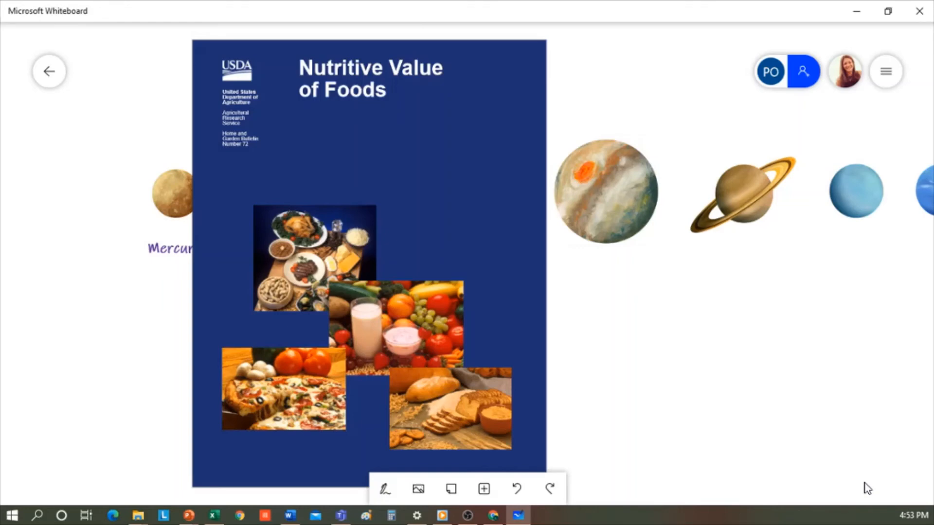
drag(442, 375, 415, 324)
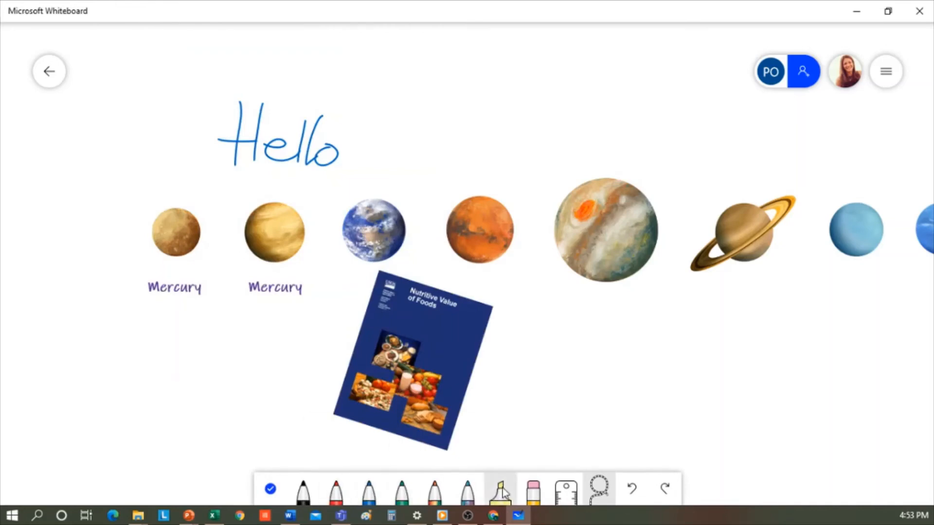
Highlight the PDF's Nutritive Value title, then bring the flaticon.com browser window to the centre.
drag(419, 297, 452, 309)
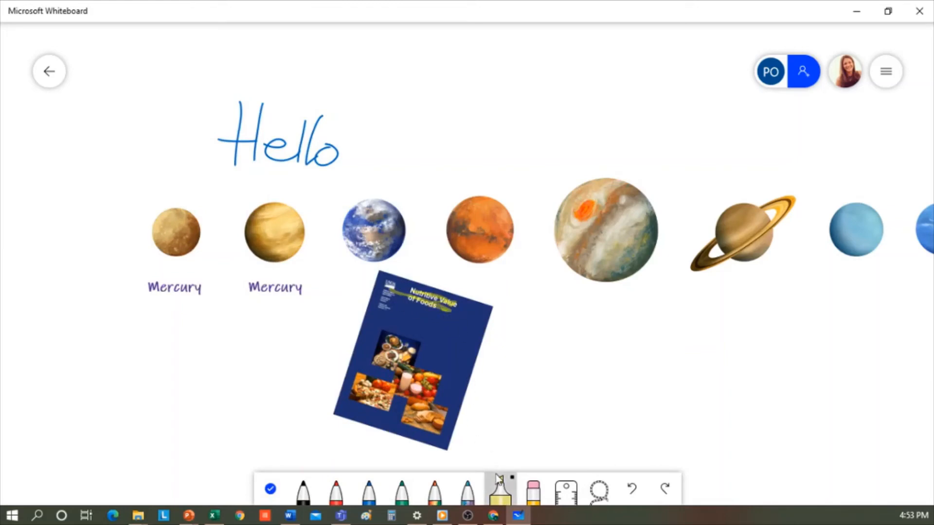
click(634, 492)
click(634, 492)
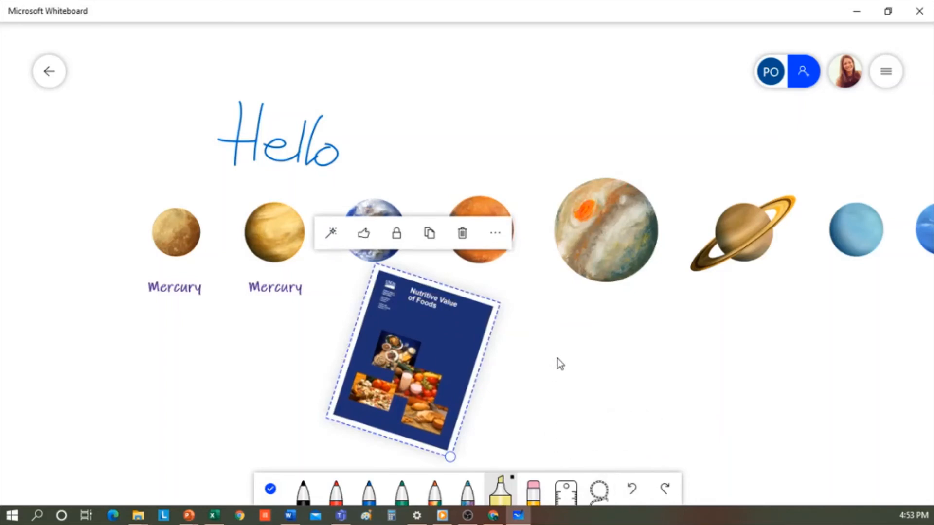
click(507, 493)
click(411, 291)
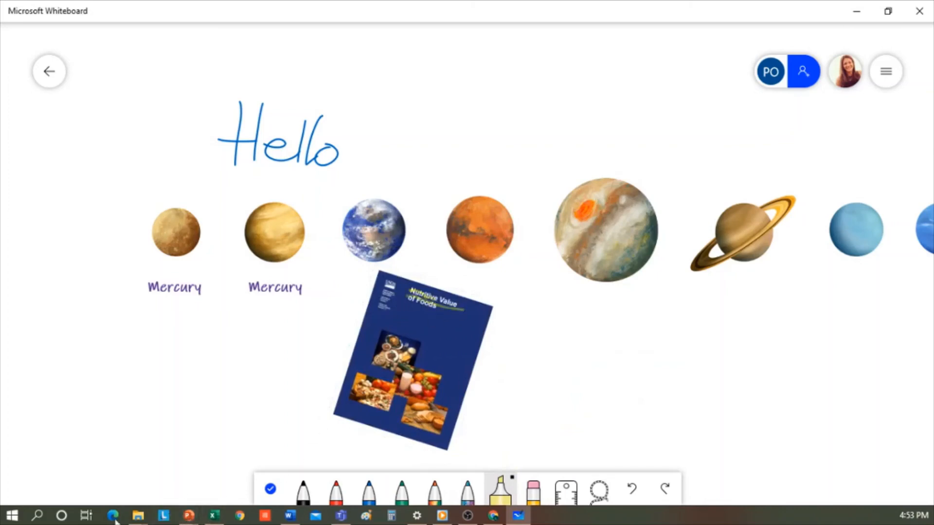
click(493, 516)
drag(63, 104, 640, 63)
Maximize the browser and open the blue Earth icon's details on Flaticon.
click(851, 58)
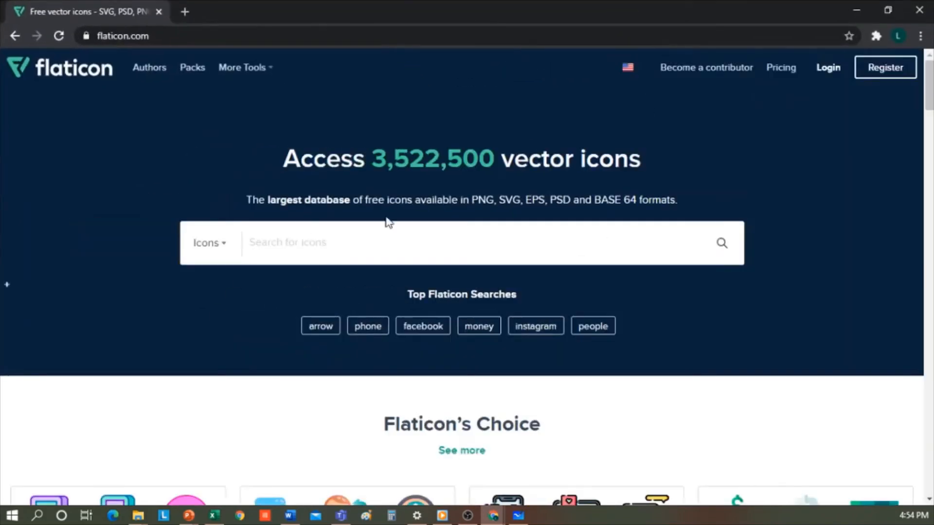
click(338, 244)
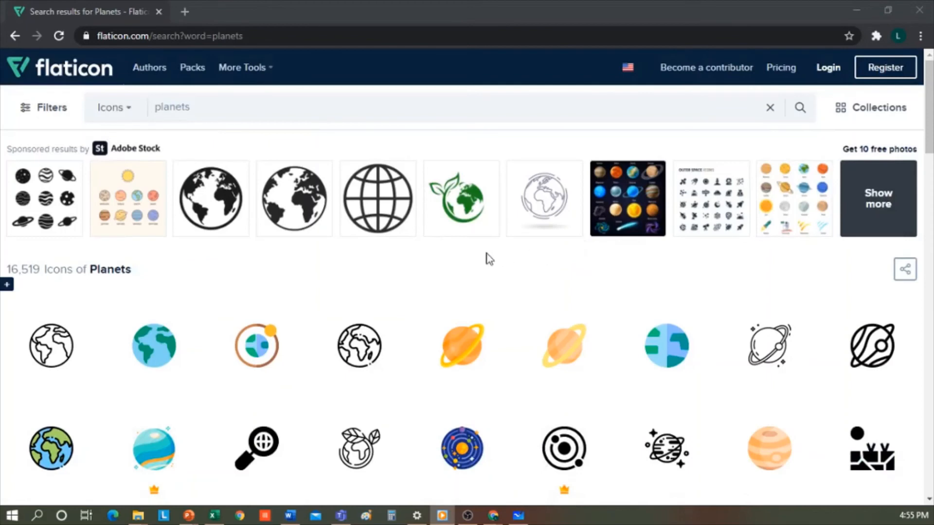
click(164, 348)
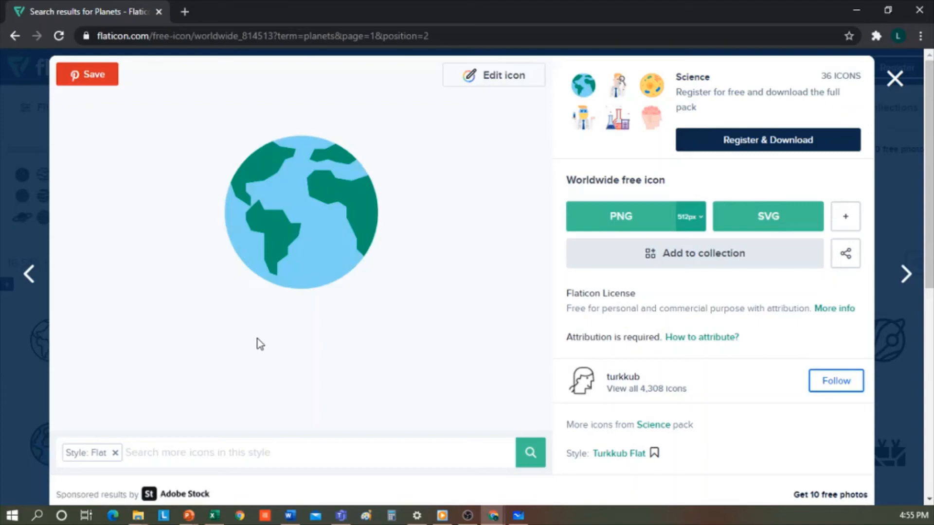
Snip the Earth icon with Win+Shift+S and paste it onto the Whiteboard board.
key(super+shift+s)
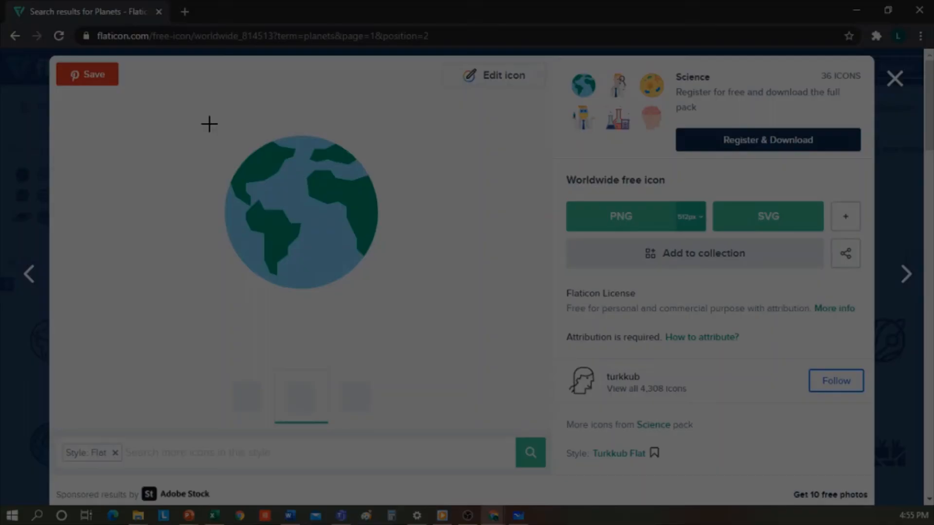
drag(214, 123, 395, 302)
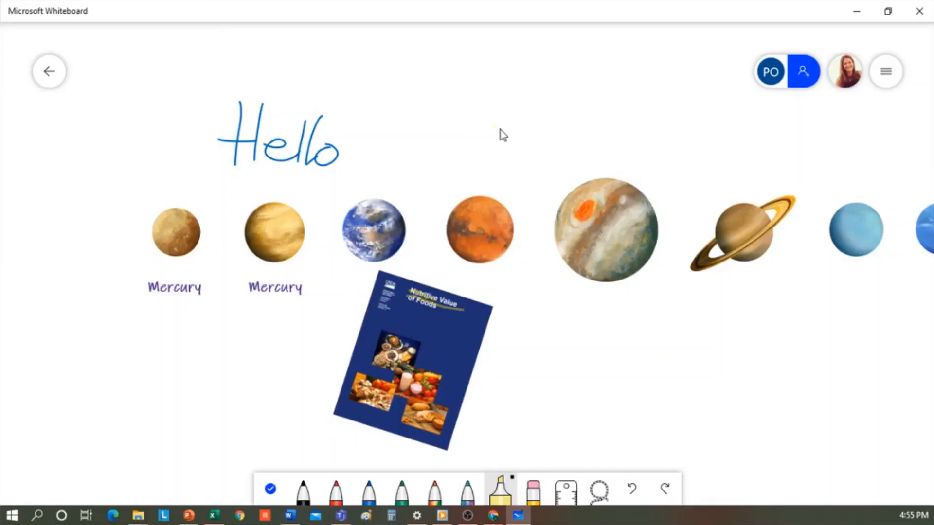
key(ctrl+v)
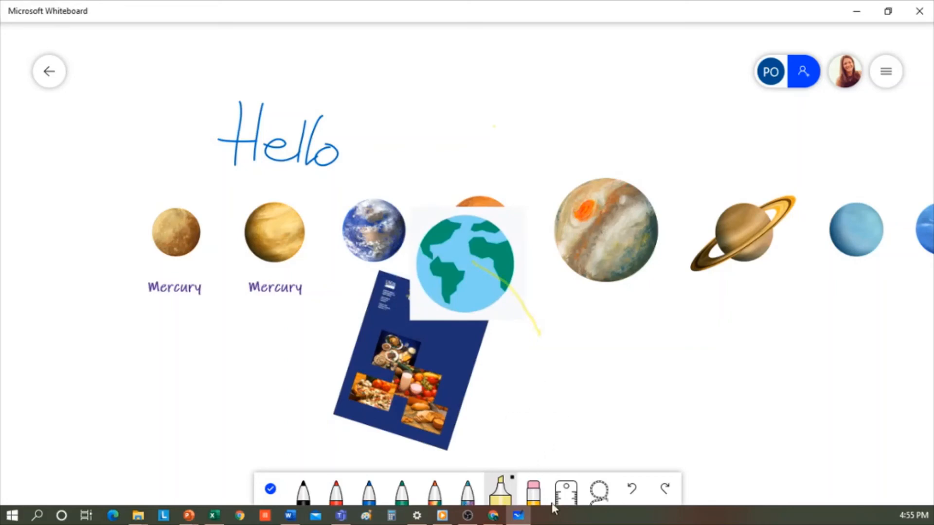
Undo the stray highlighter stroke and shrink the pasted globe, placing it beside the PDF below Mars.
click(631, 488)
click(271, 489)
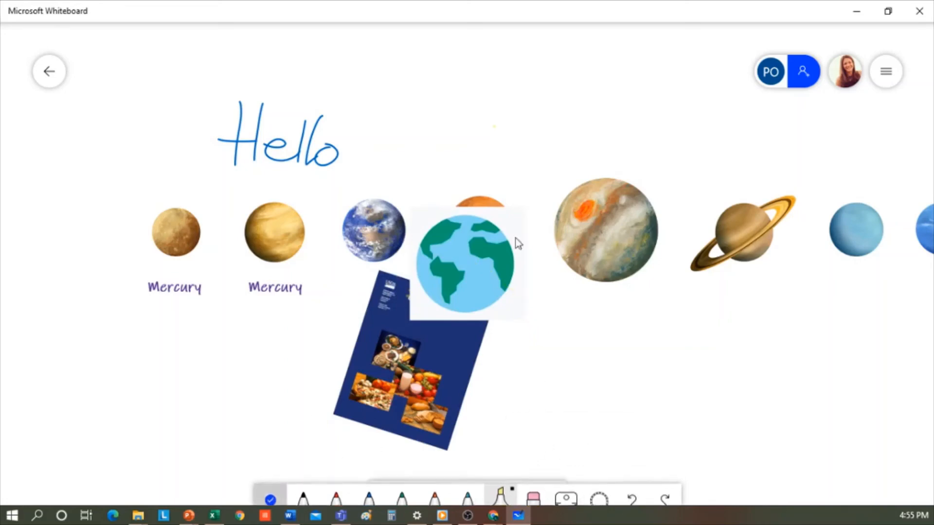
click(501, 296)
drag(501, 295, 638, 392)
drag(666, 422, 648, 406)
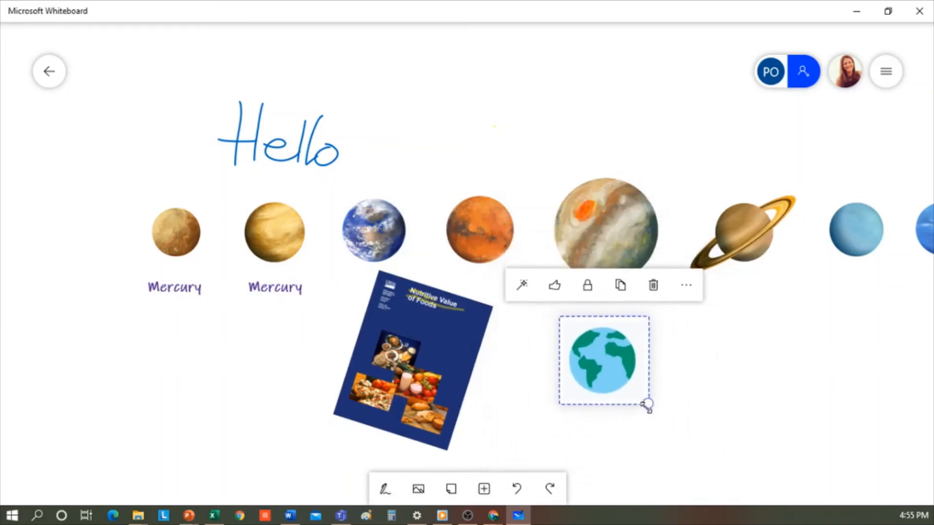
drag(603, 361, 568, 361)
click(684, 360)
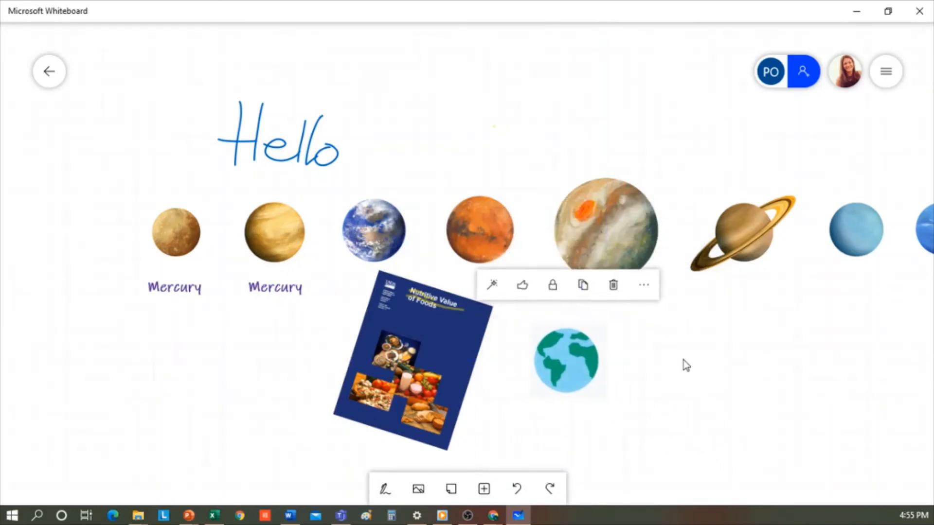
click(484, 490)
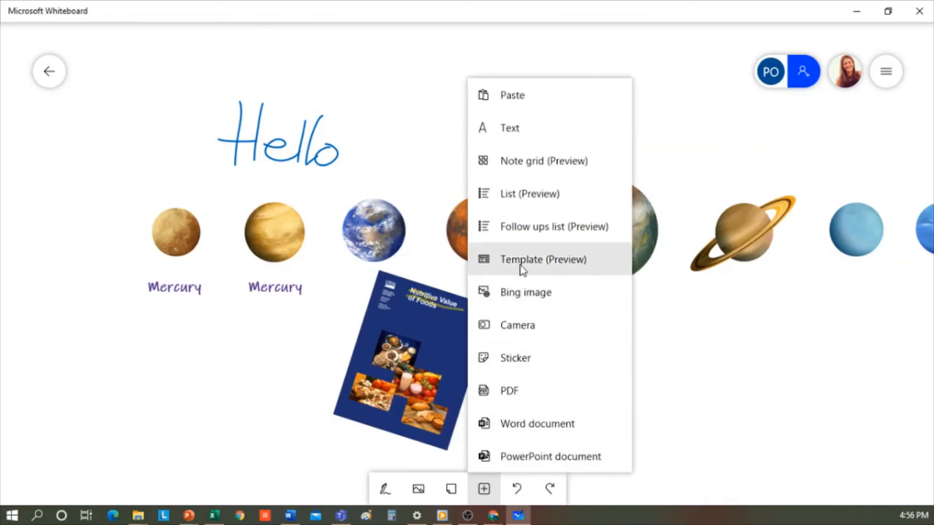
Insert the Brainstorming template from the Template (Preview) gallery onto the board.
click(574, 263)
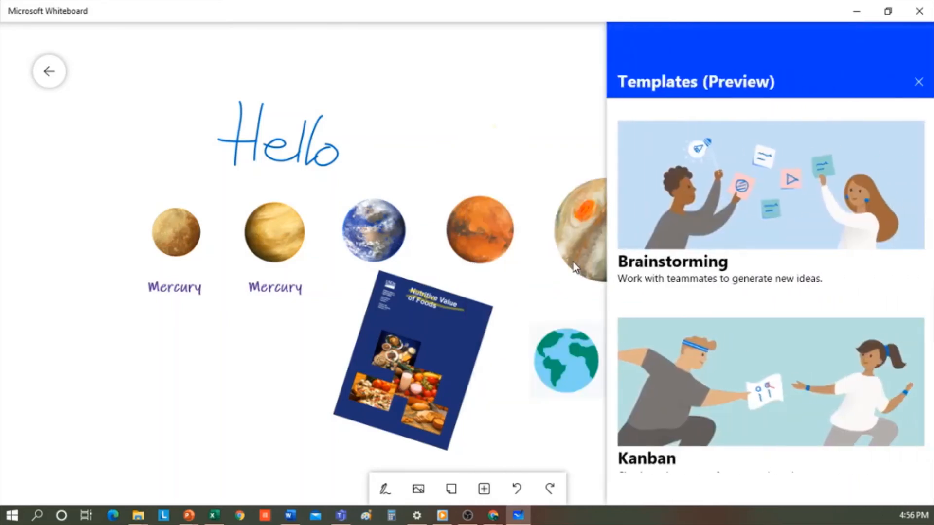
scroll(782, 299, down, 3)
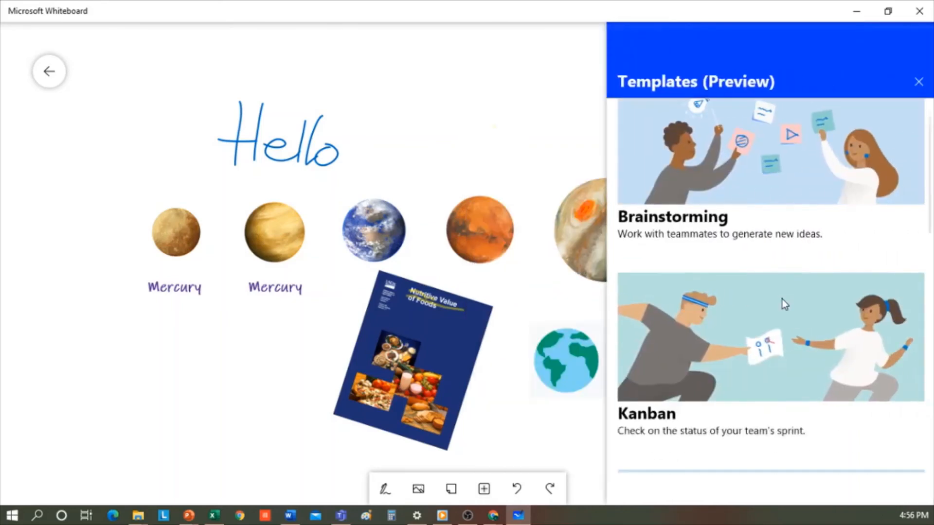
scroll(787, 312, down, 2)
scroll(792, 320, down, 6)
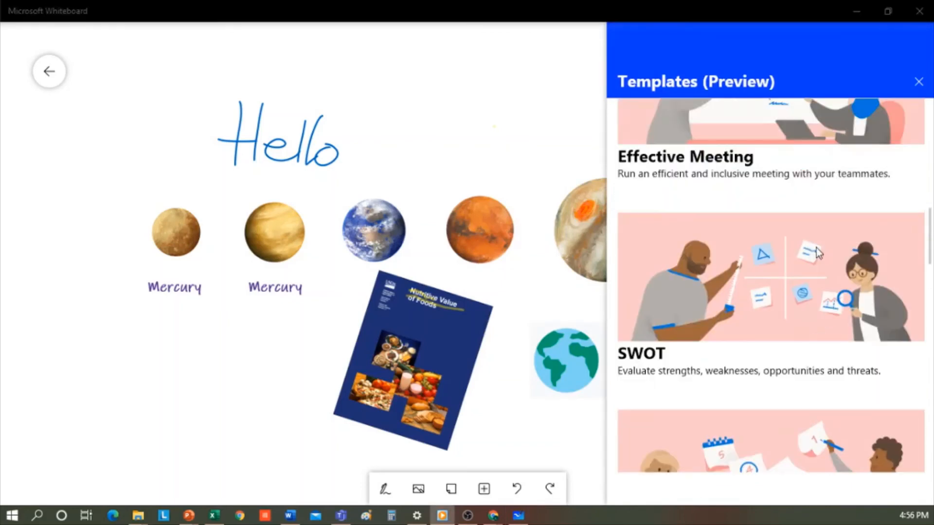
scroll(822, 261, down, 4)
scroll(825, 266, up, 2)
scroll(827, 266, up, 10)
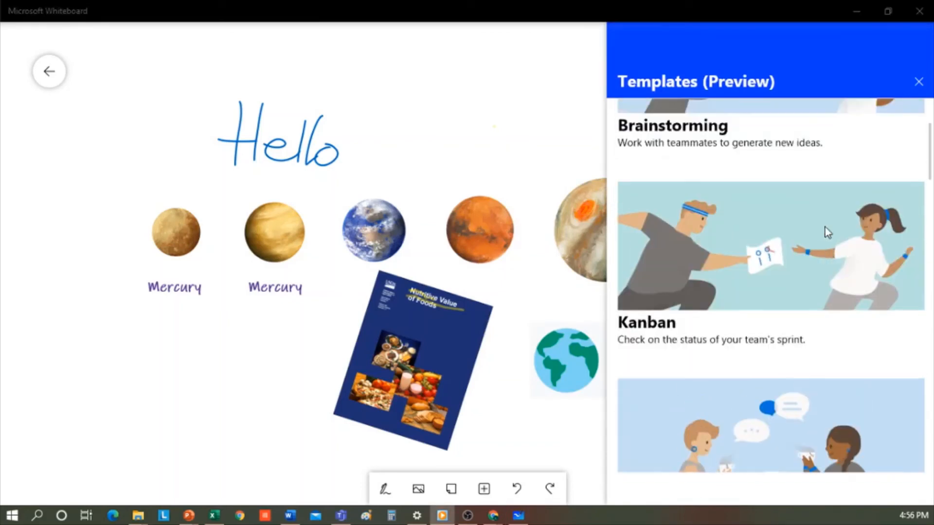
scroll(825, 227, up, 2)
click(732, 165)
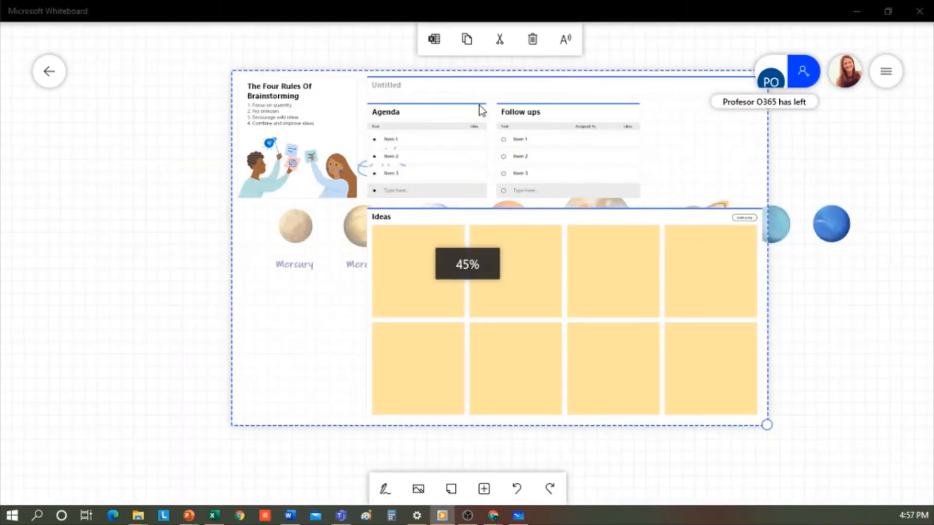
Title the Brainstorming template 'What can we do with whiteboard?' and deselect it.
click(390, 89)
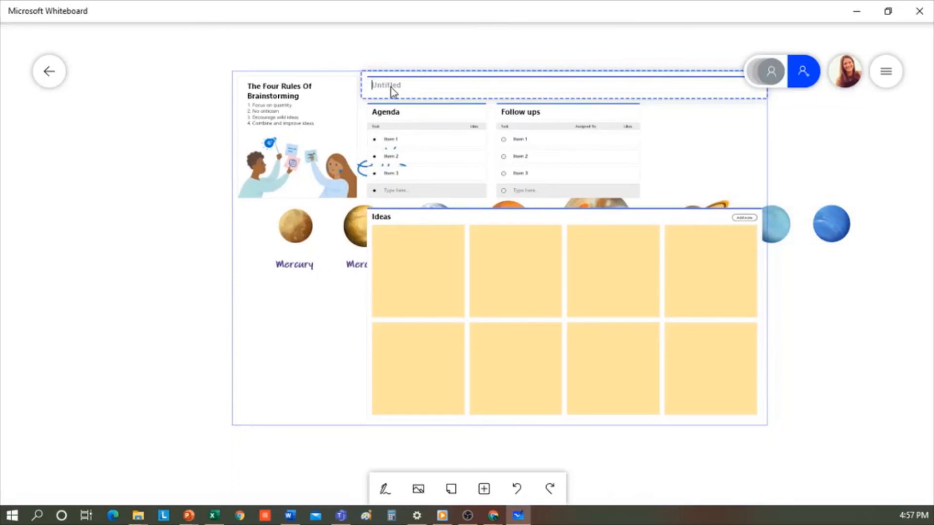
text(What can we do with whiteboard?)
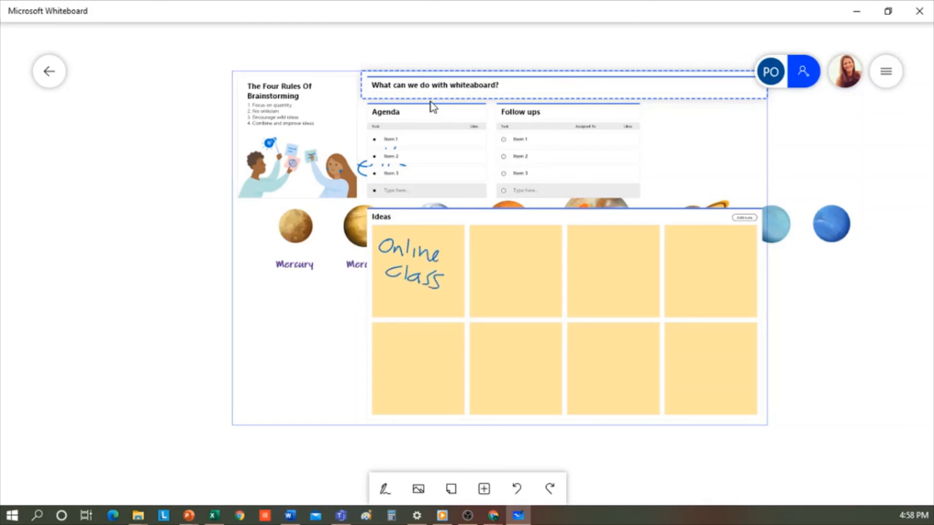
click(796, 296)
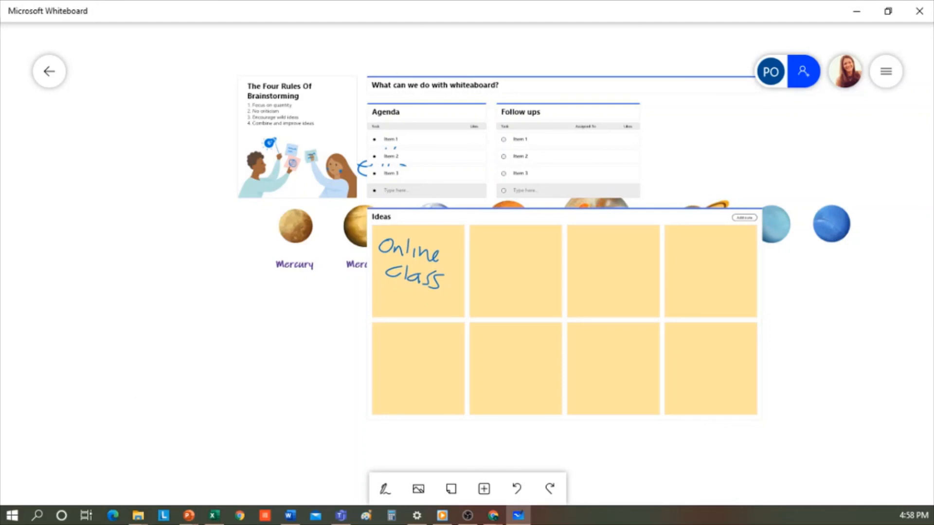
Move the Brainstorming template below the planets, PDF page and globe icon, and zoom out to show the whole board.
key(alt+Tab)
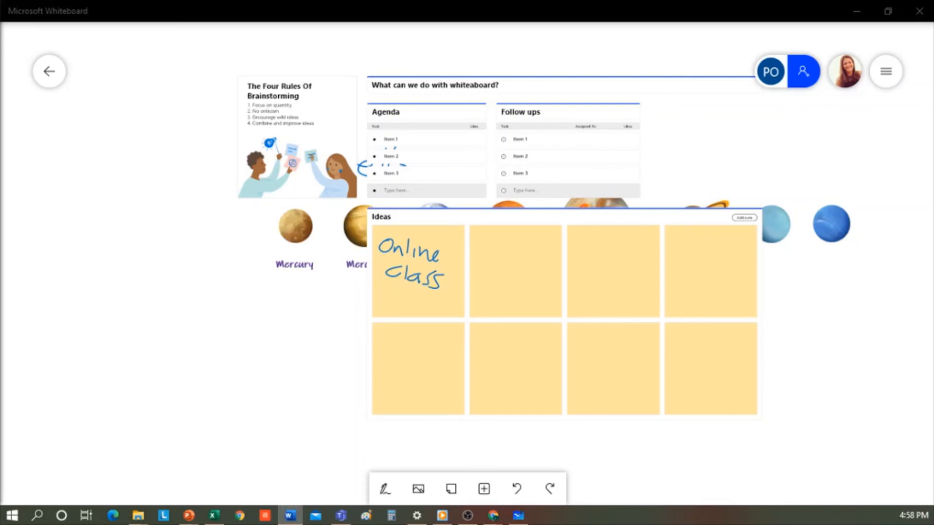
click(314, 358)
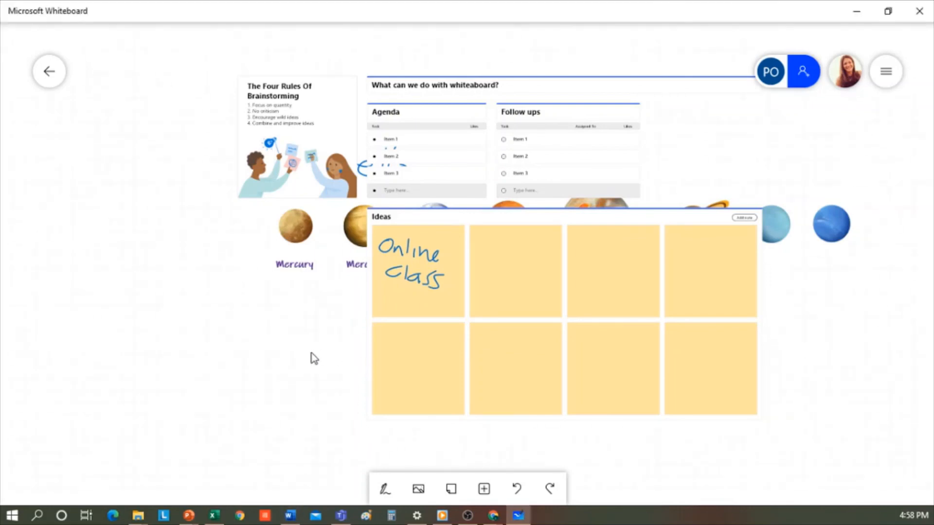
click(693, 83)
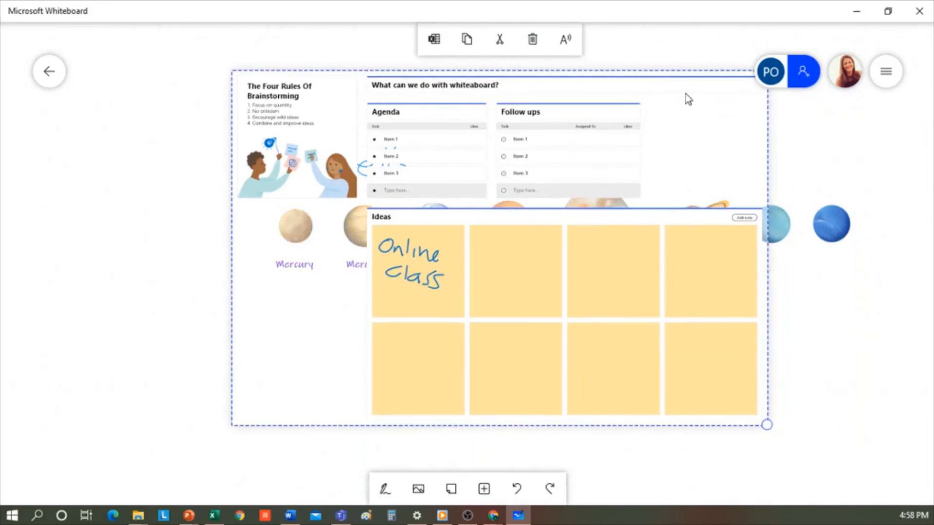
drag(709, 86, 601, 407)
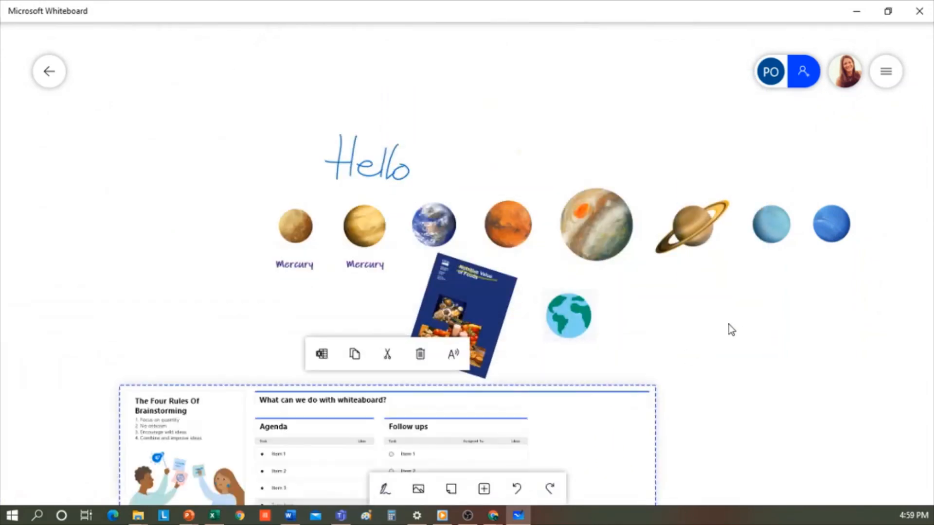
scroll(731, 330, down, 4)
drag(763, 394, 646, 254)
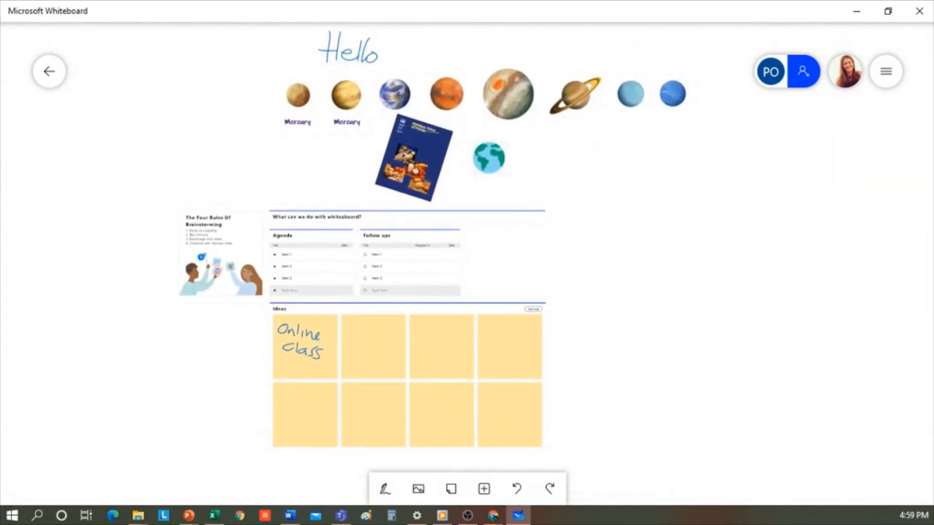
key(alt+Tab)
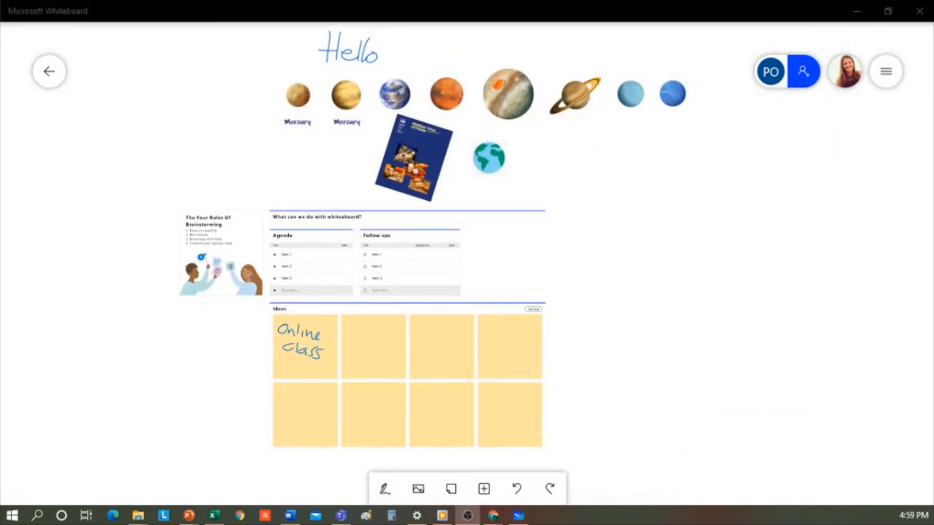